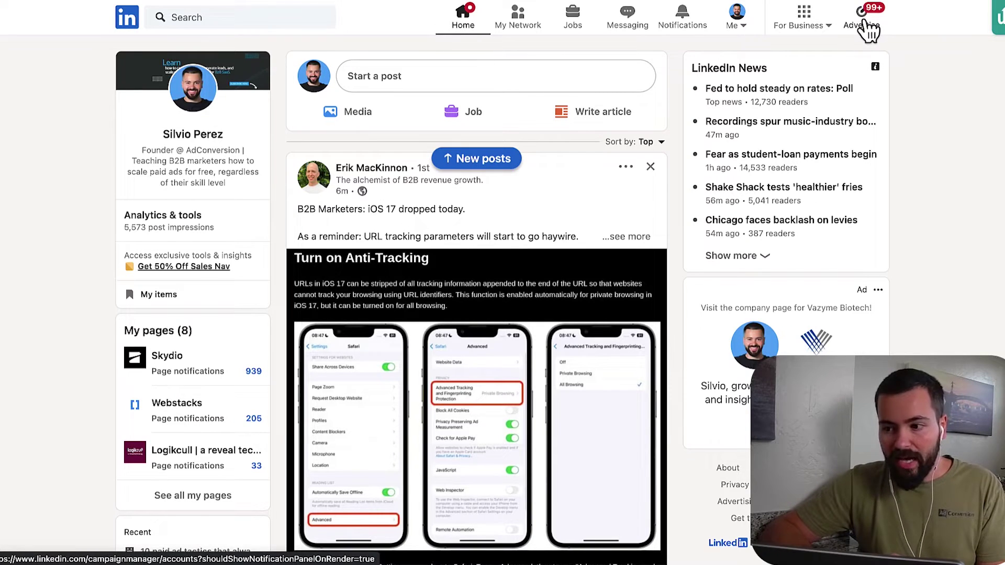
Sign into LinkedIn Campaign Manager from the Advertise menu and bring up the ad account list.
click(809, 31)
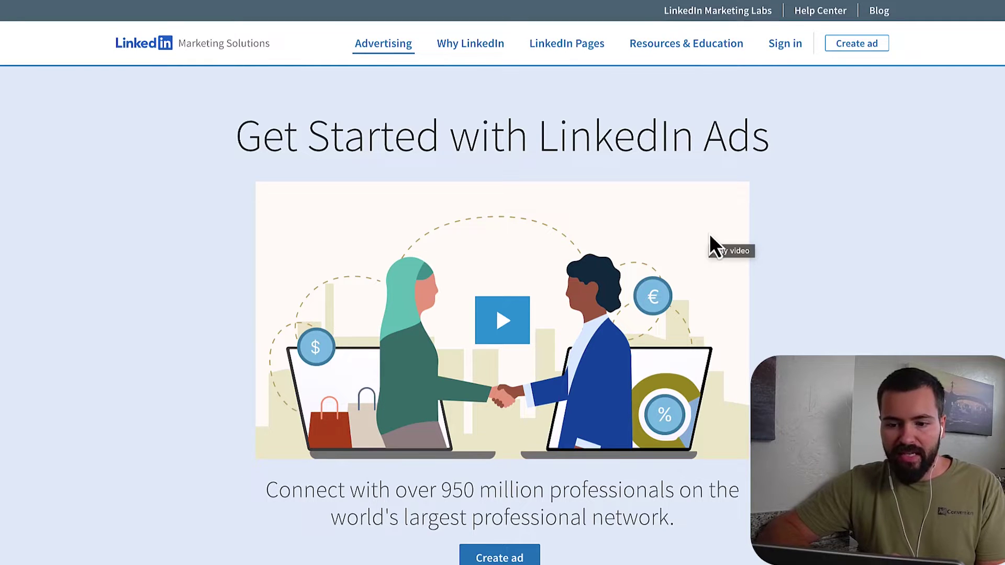
click(786, 51)
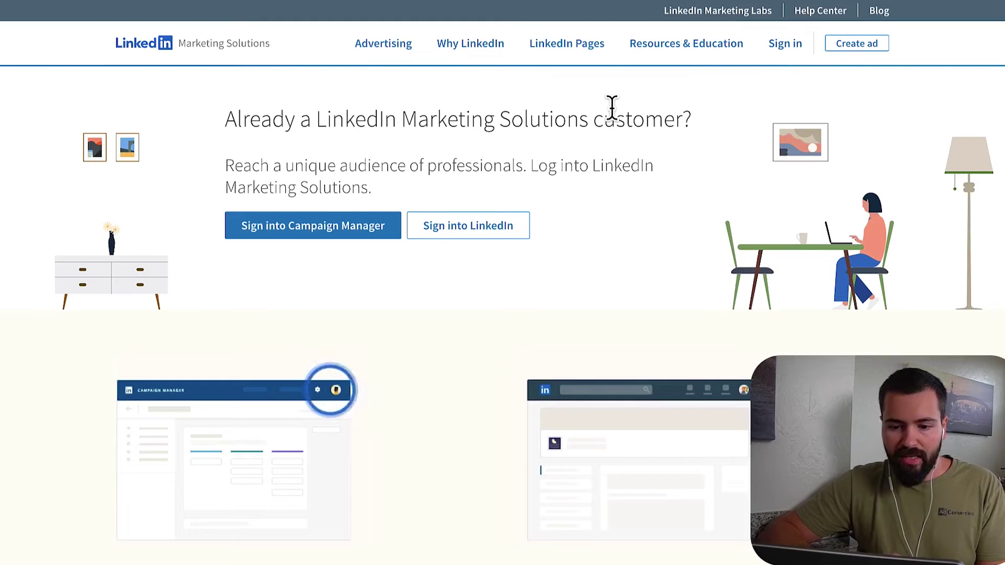
click(293, 224)
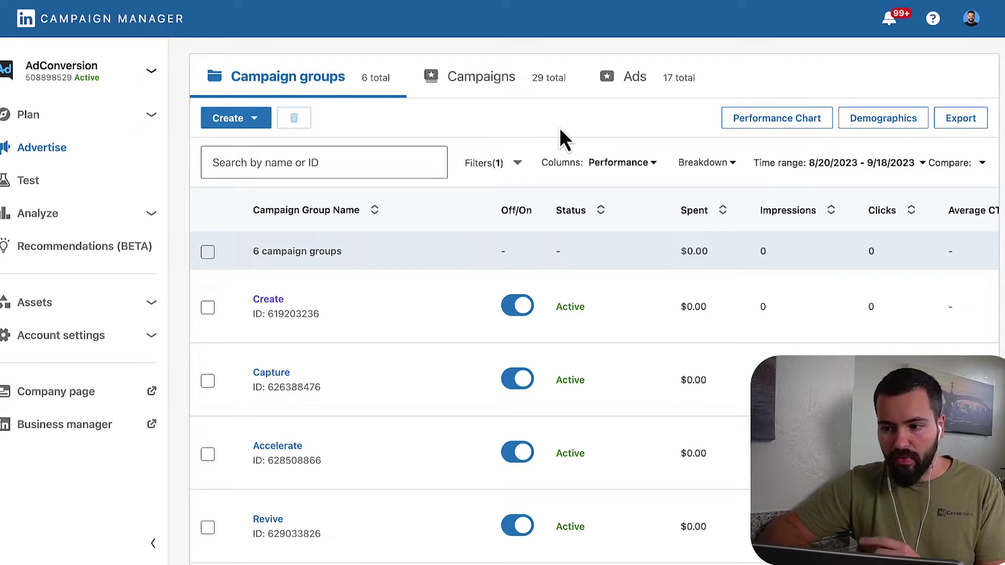
click(119, 71)
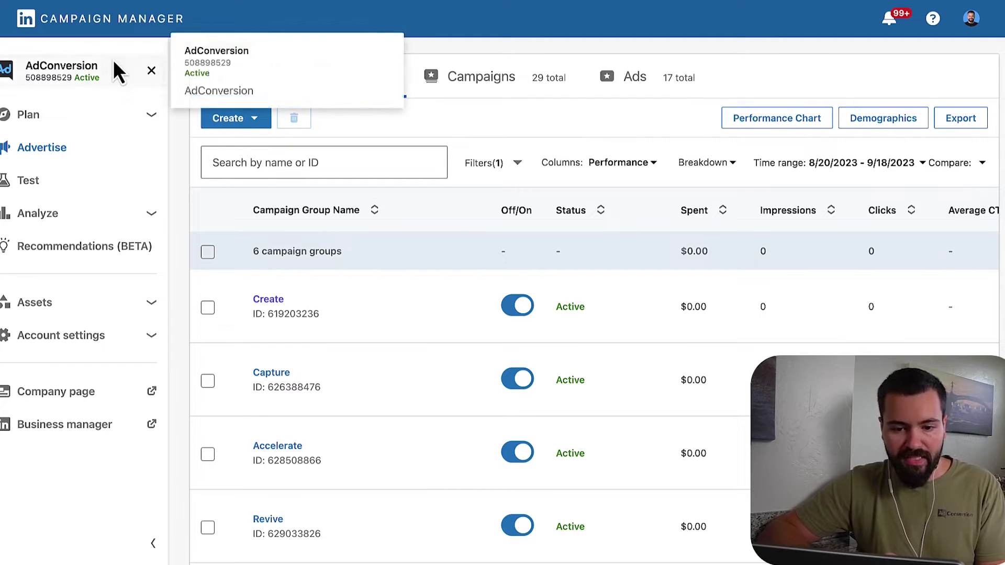
click(108, 31)
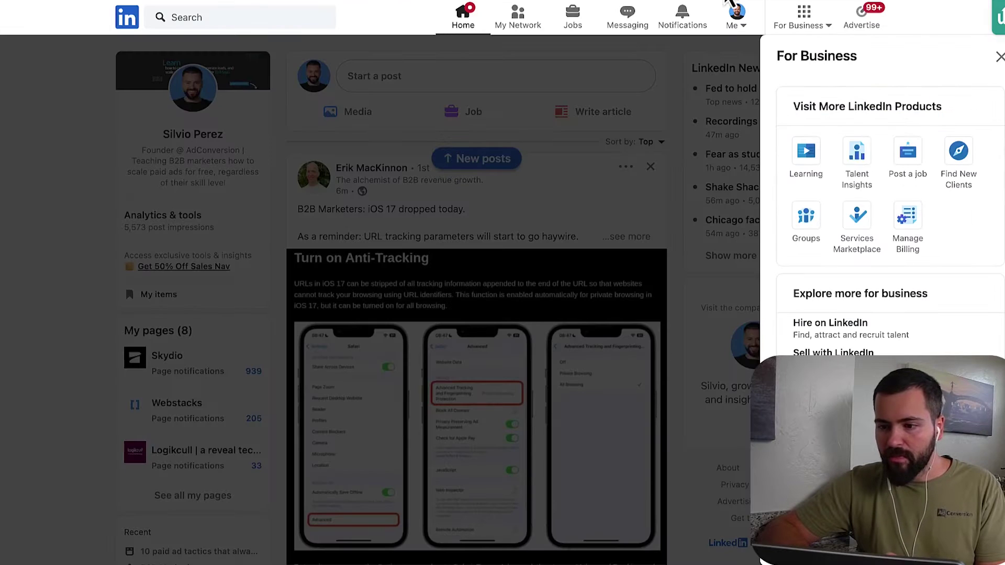
click(870, 179)
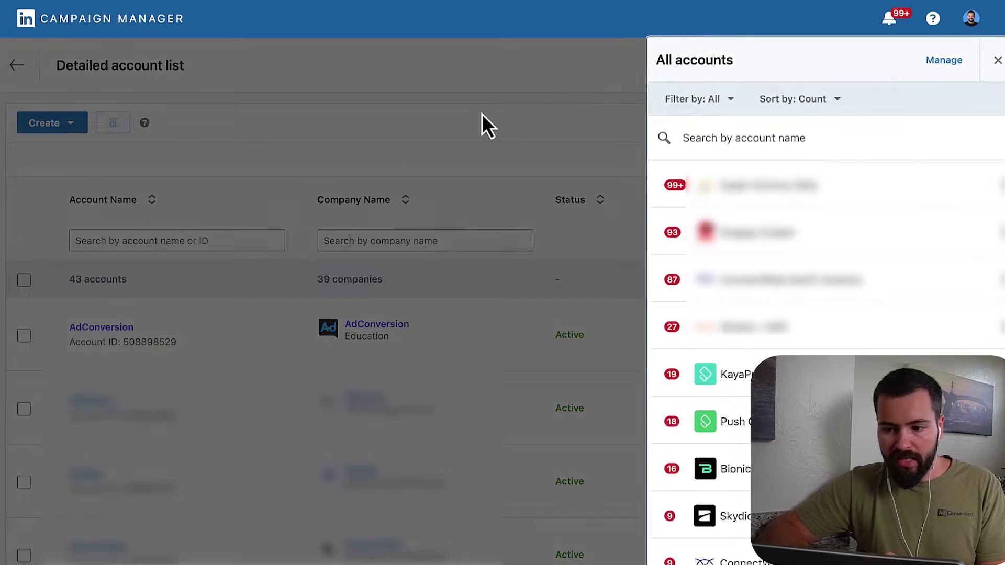
Start a new ad account linked to the AdConversion LinkedIn Page, then close the form.
click(482, 115)
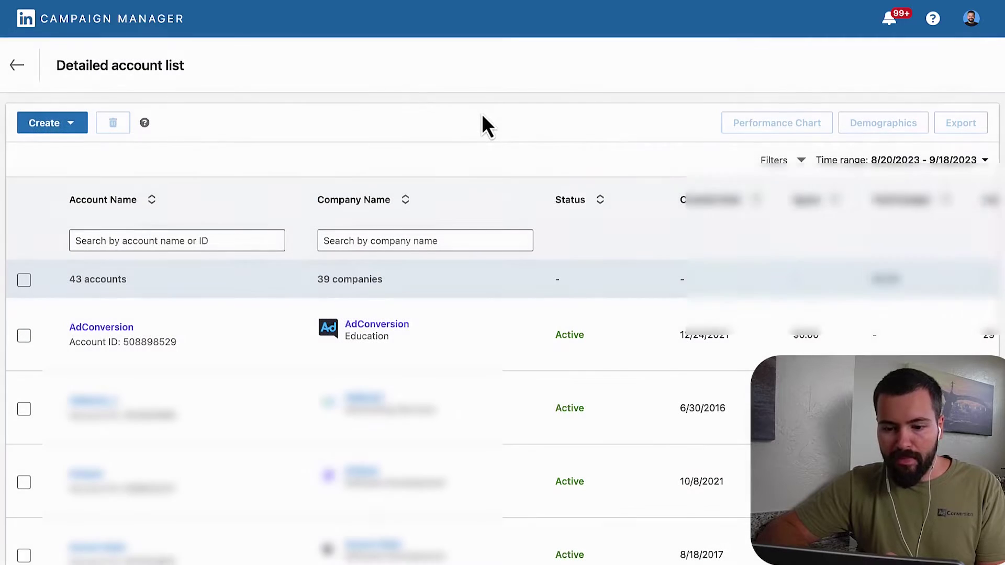
click(69, 130)
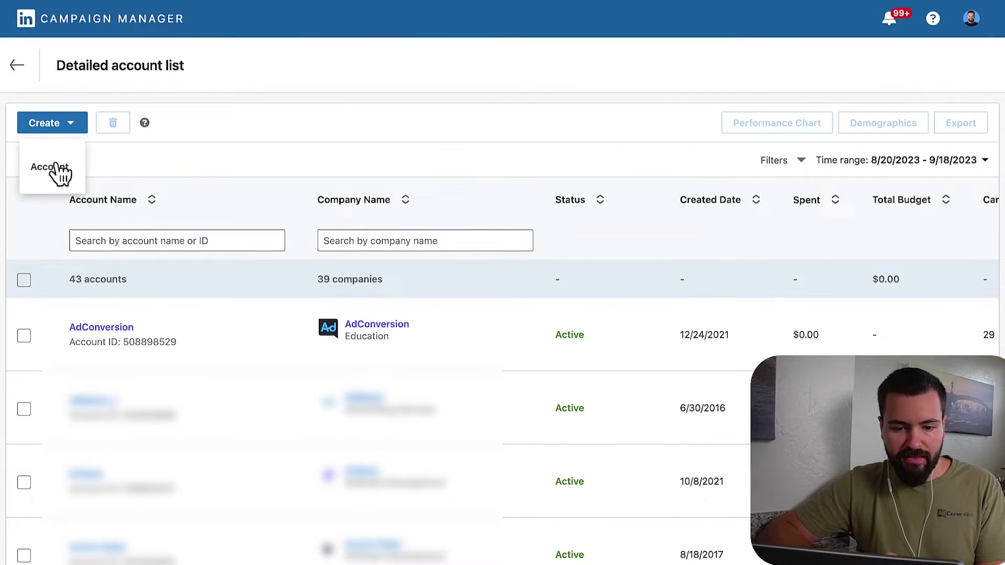
click(49, 169)
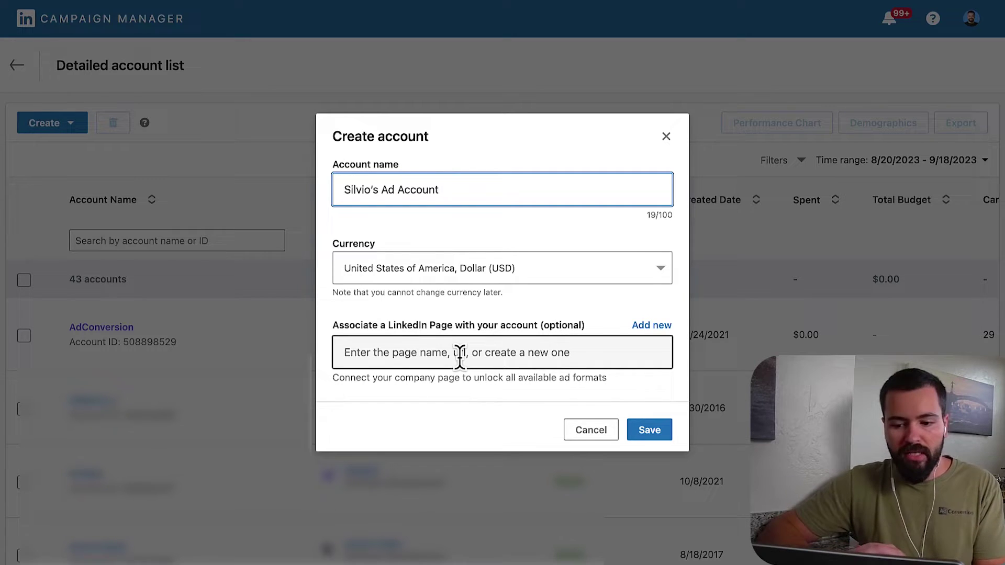
click(459, 356)
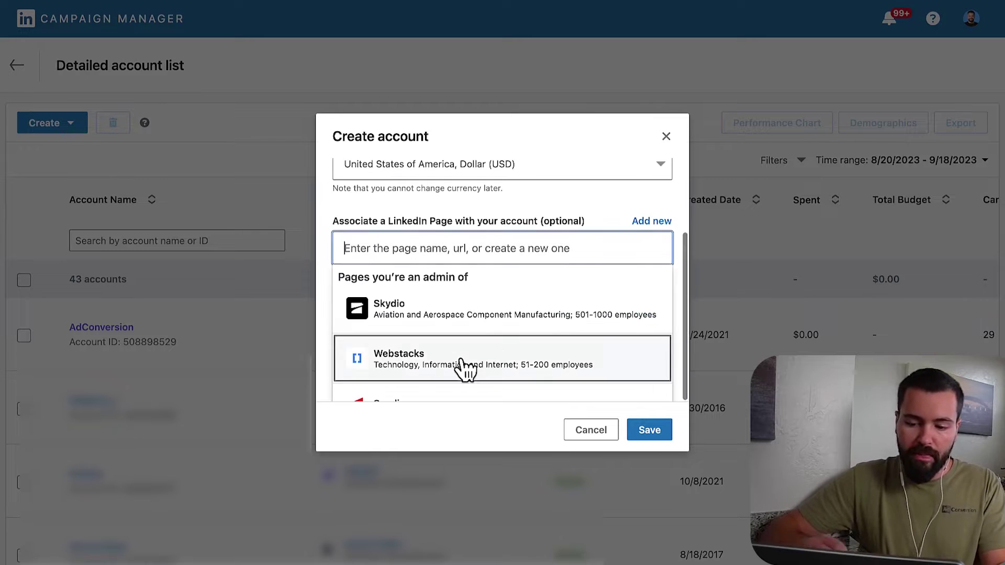
text(ac)
text(co)
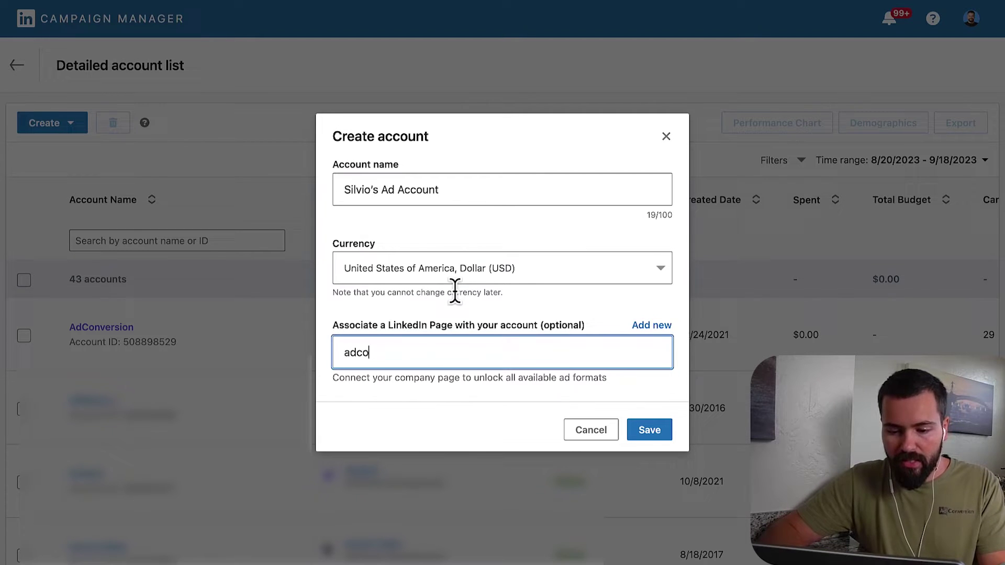
text(nversion)
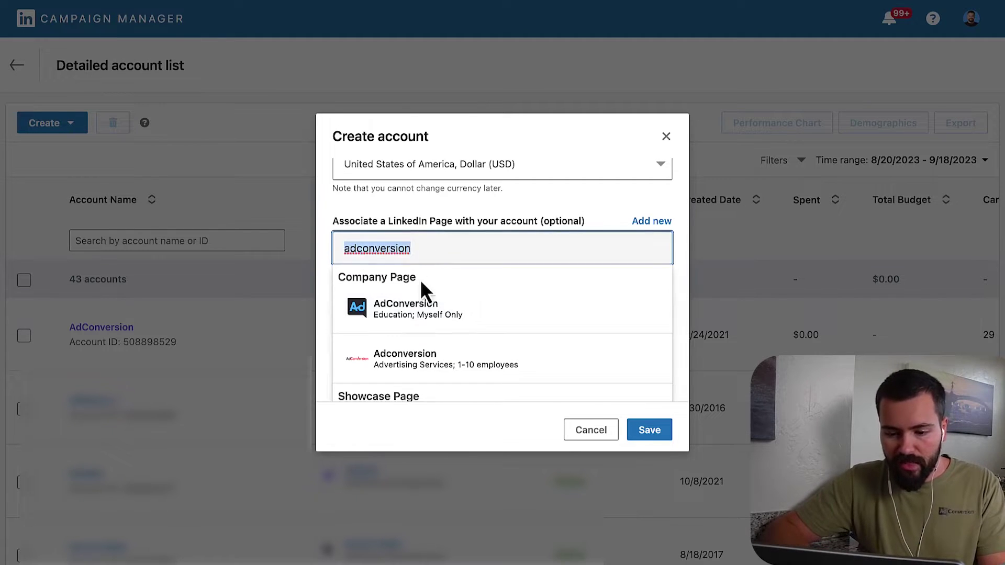
click(420, 314)
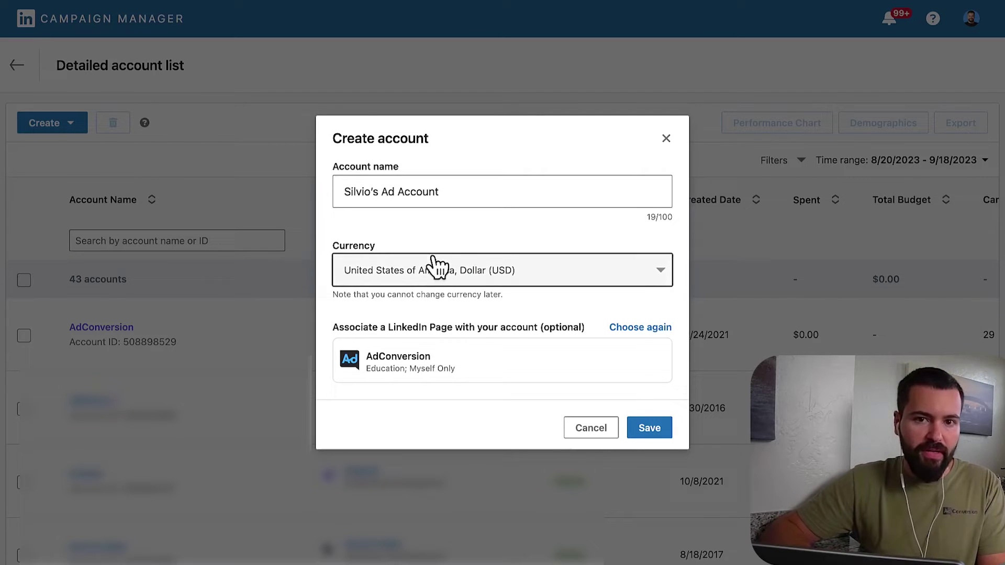
click(665, 139)
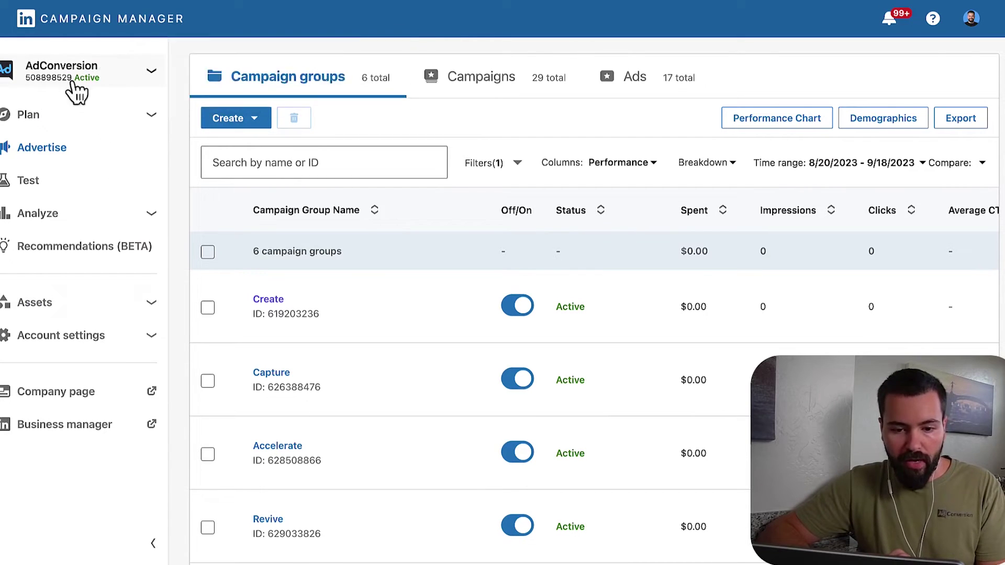
Open the Insight Tag setup page and copy partner ID 3656292 from the tag manager option.
click(118, 215)
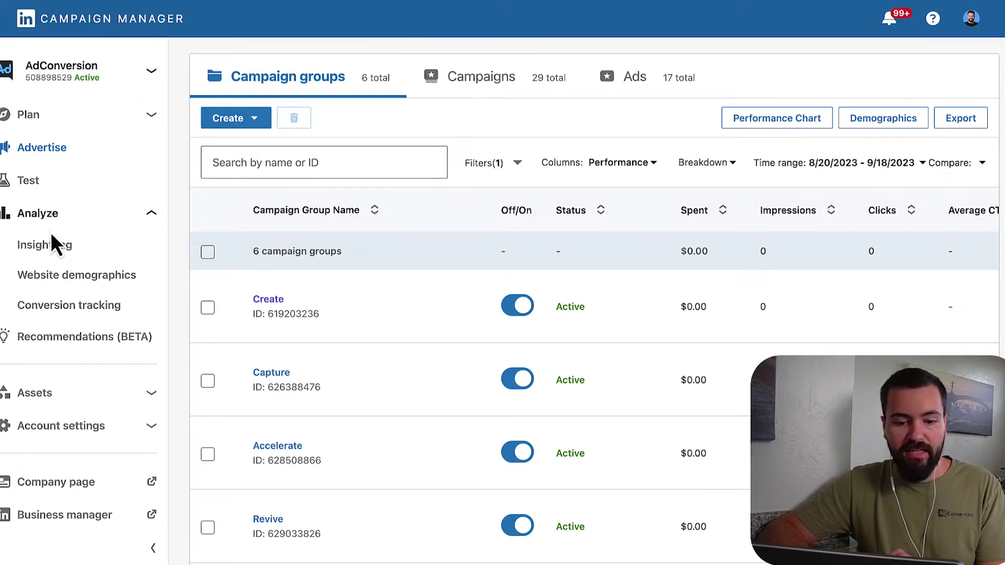
click(50, 246)
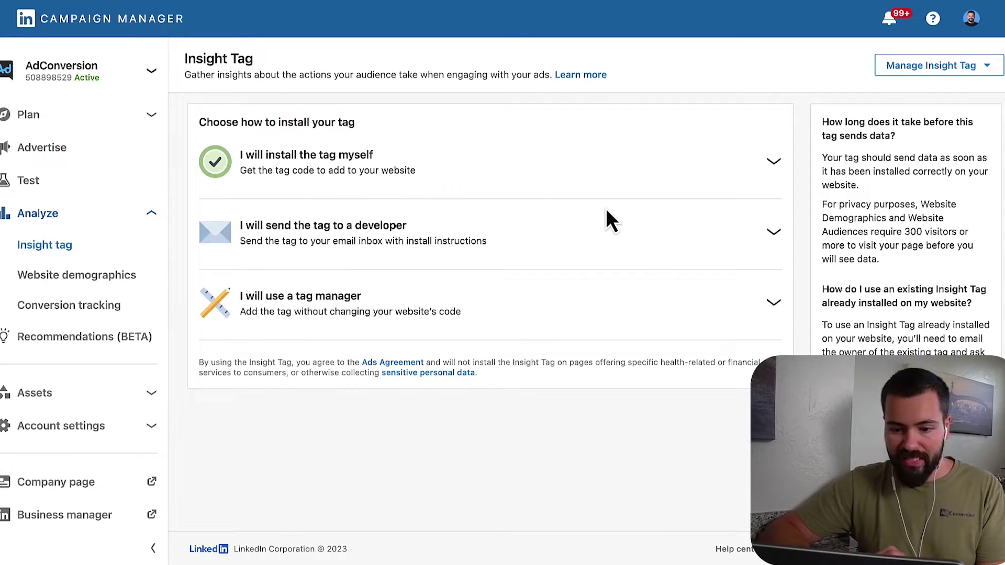
click(774, 304)
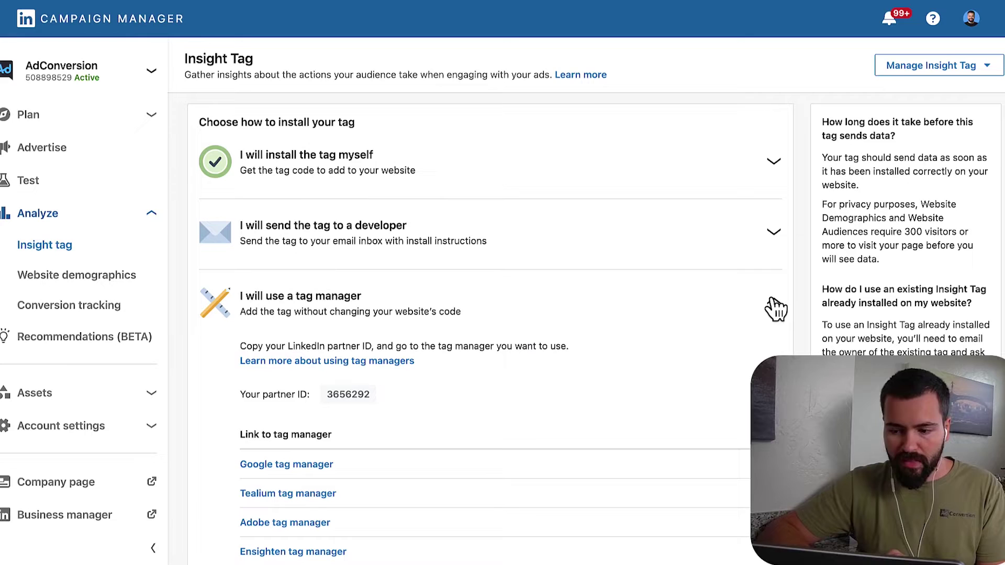
scroll(330, 183, down, 3)
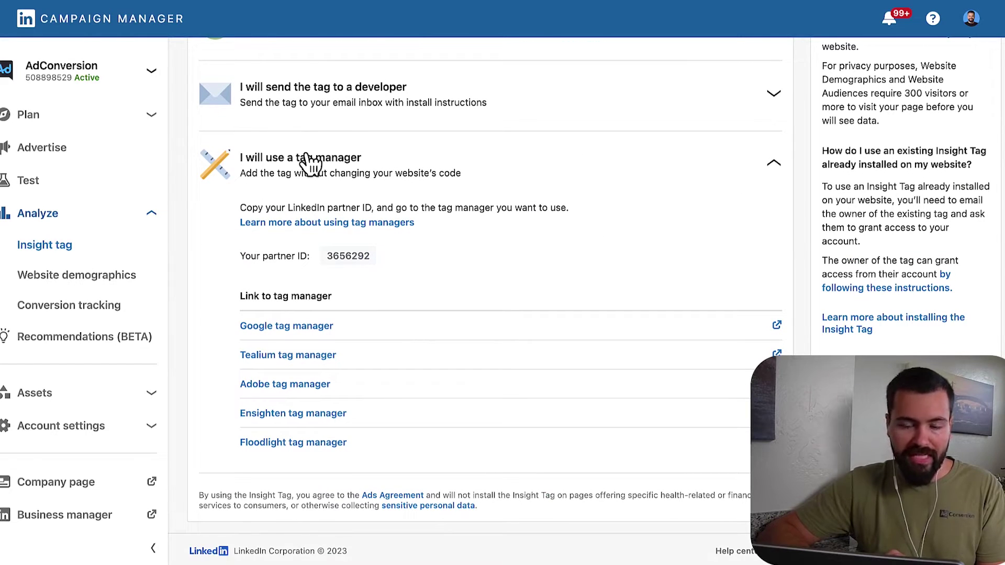
click(358, 265)
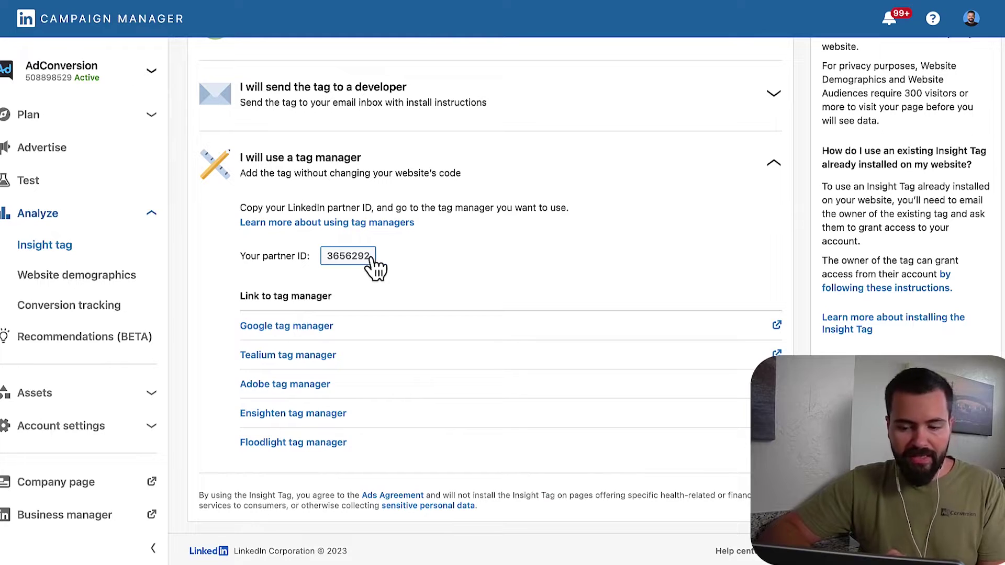
scroll(376, 269, up, 3)
Check the manual-install Insight Tag code, then copy the partner ID again from the tag manager option.
click(369, 169)
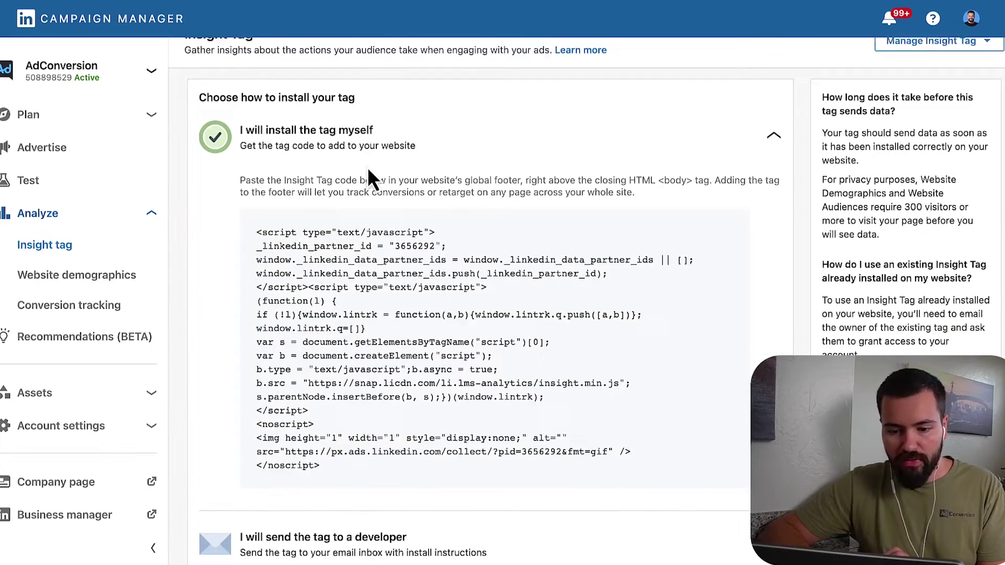
scroll(368, 172, down, 2)
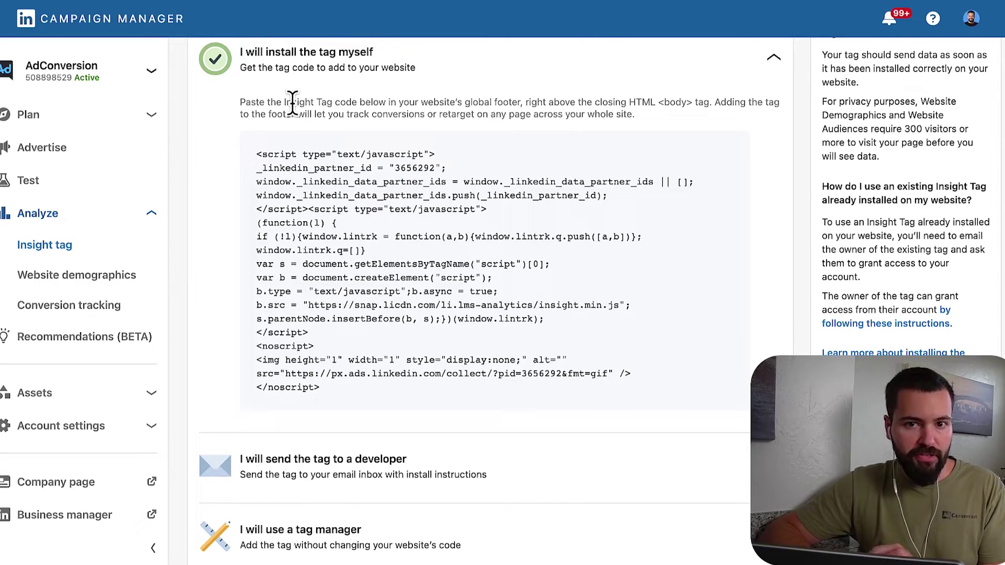
scroll(283, 110, down, 1)
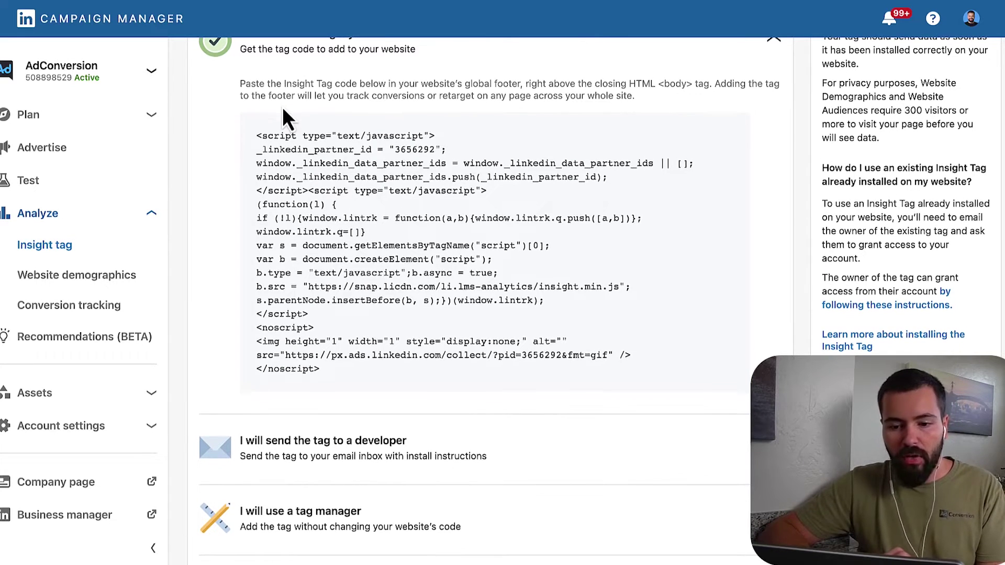
scroll(267, 100, down, 2)
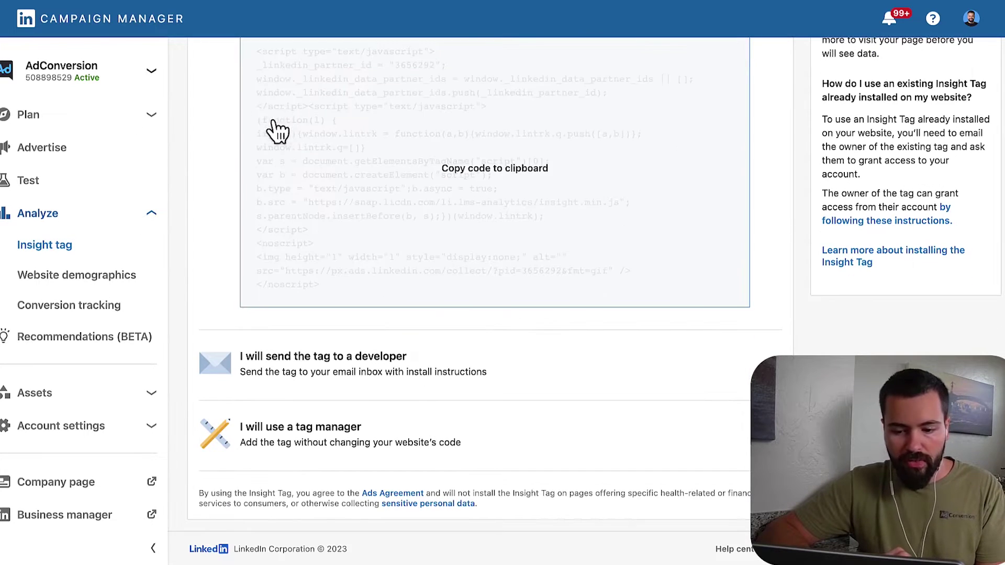
click(381, 435)
click(350, 262)
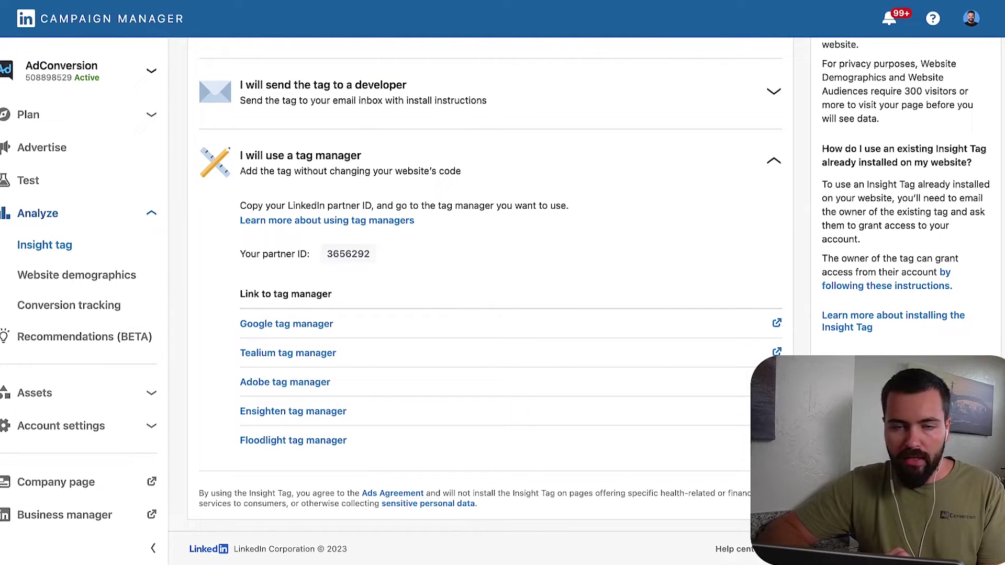
Back in the adconversion.com workspace, review the container install snippets and start a new tag.
key(ctrl+Tab)
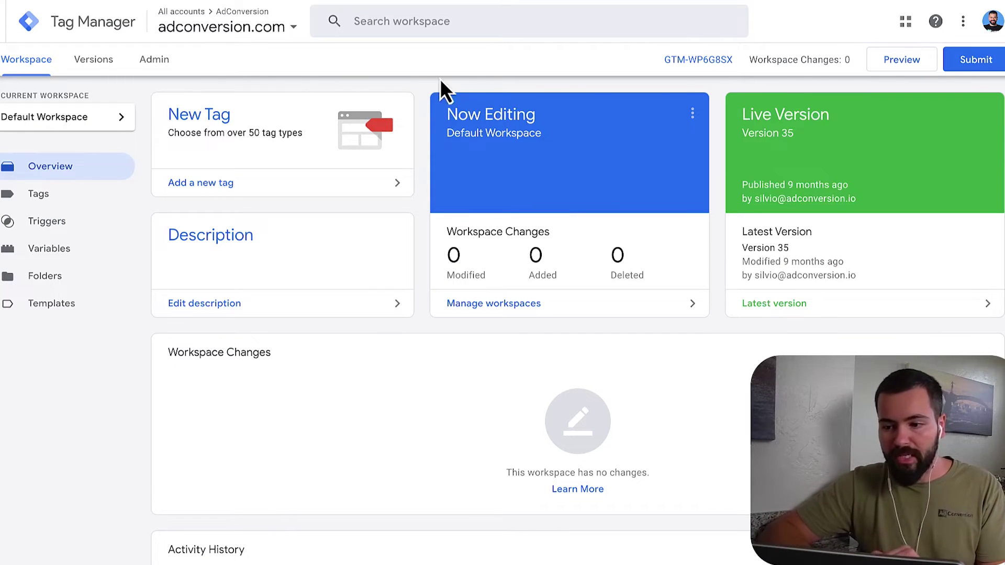
click(690, 61)
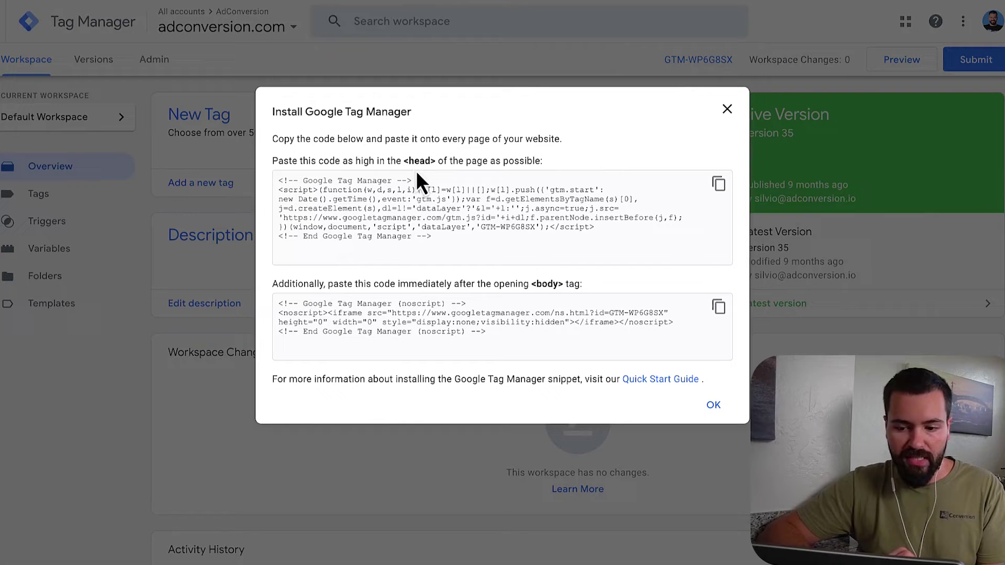
click(727, 110)
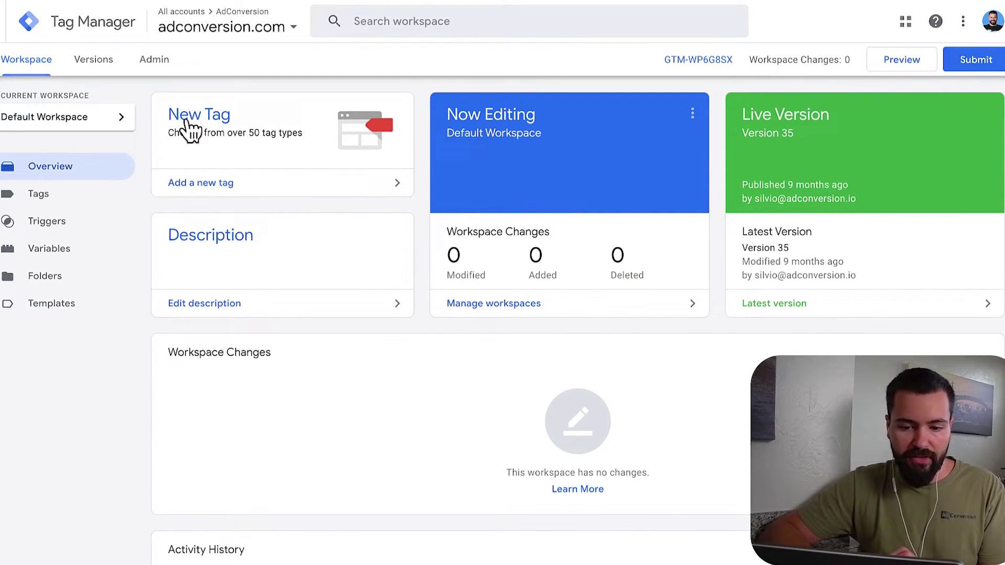
click(198, 184)
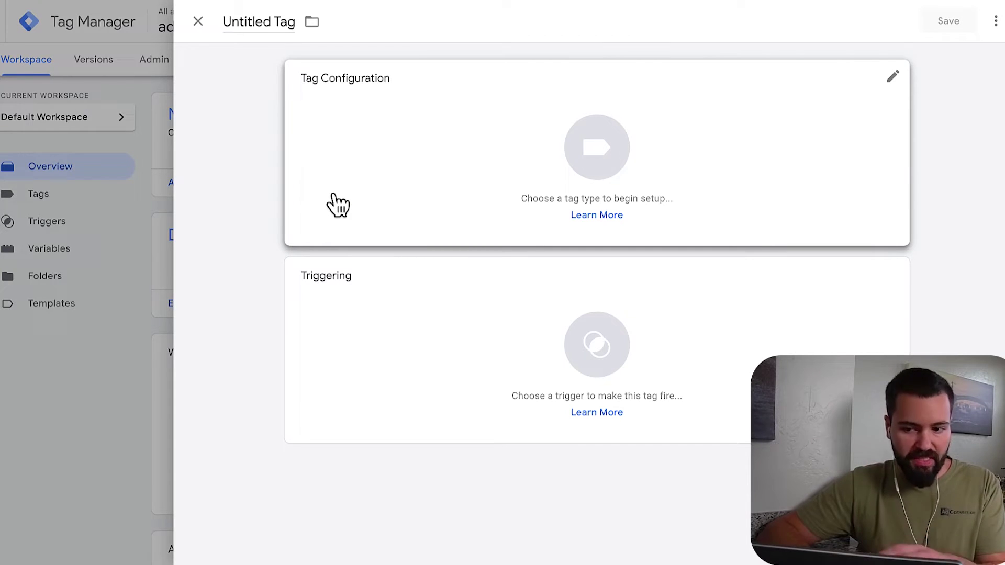
Name the new tag 'LinkedIn Pixel - All Pages'.
click(266, 21)
key(BackSpace)
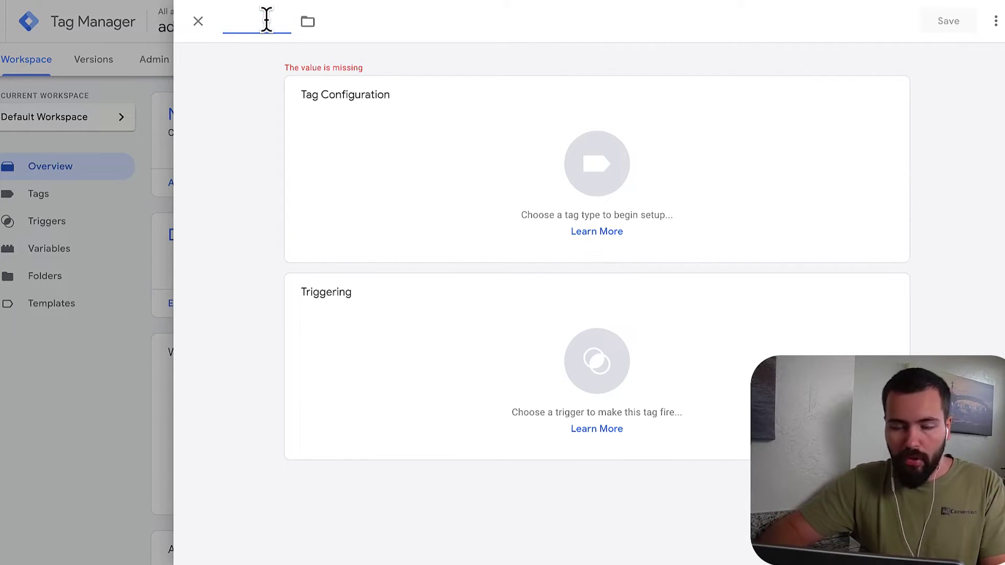
text(LinkedIn)
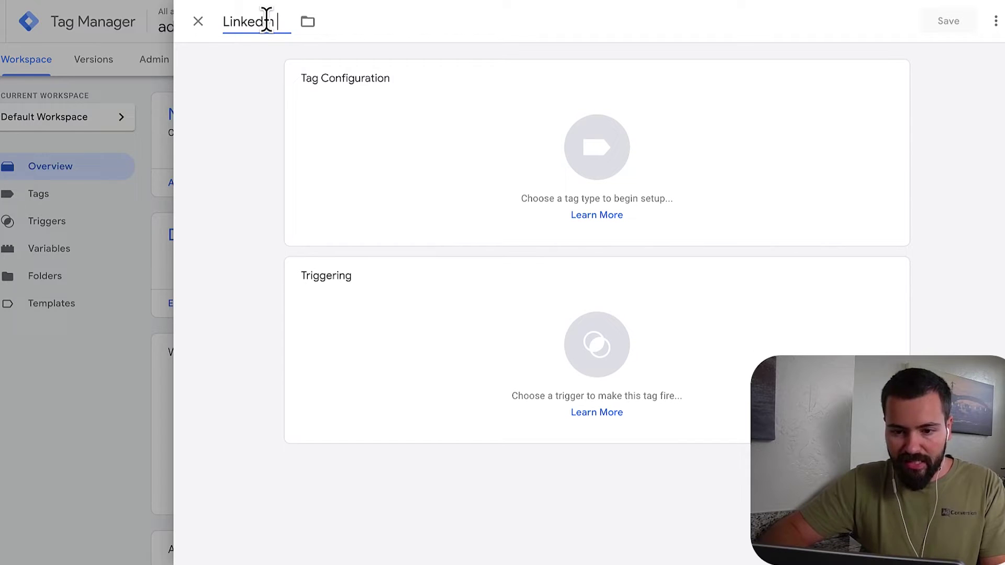
text( Pixel)
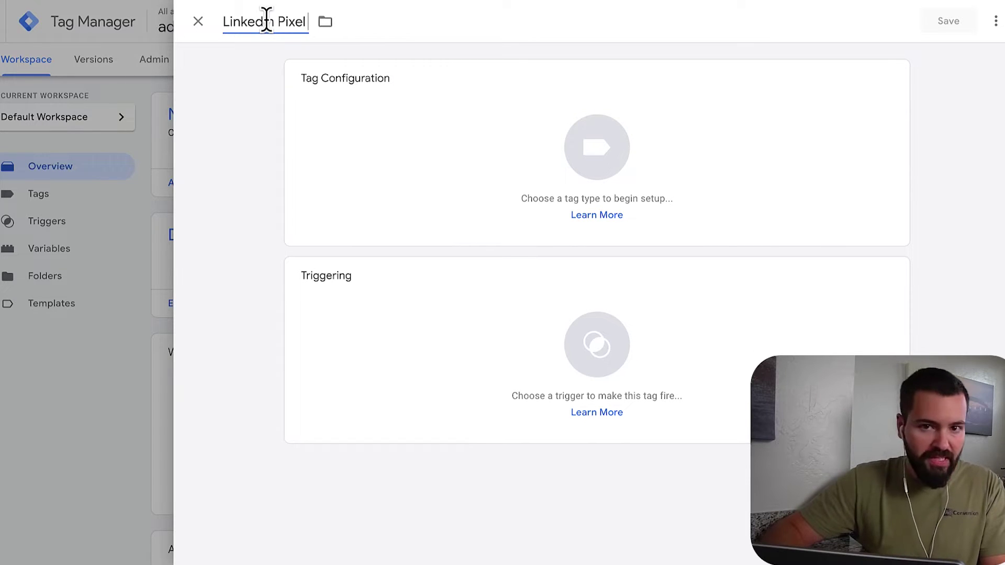
text( - All P)
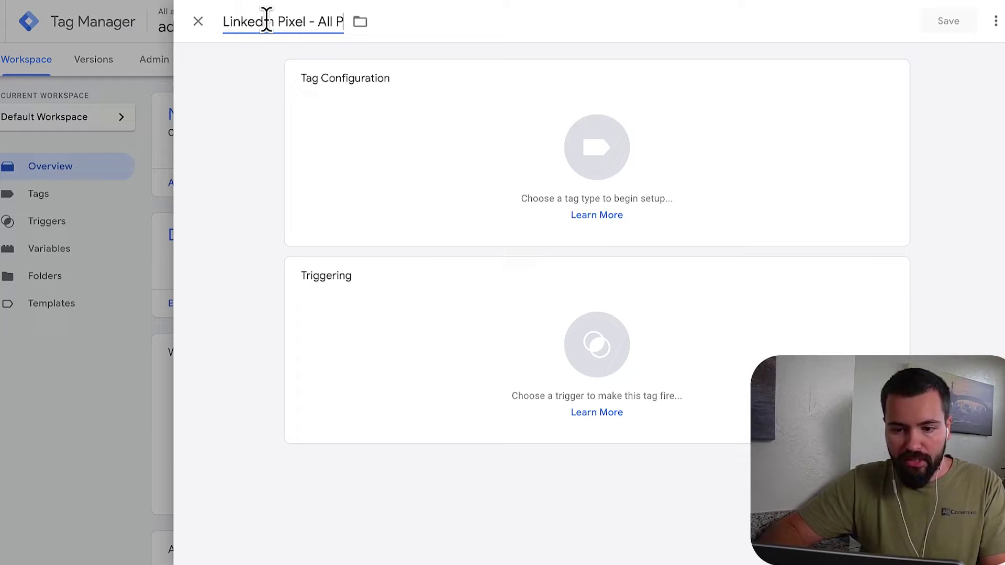
text(ages)
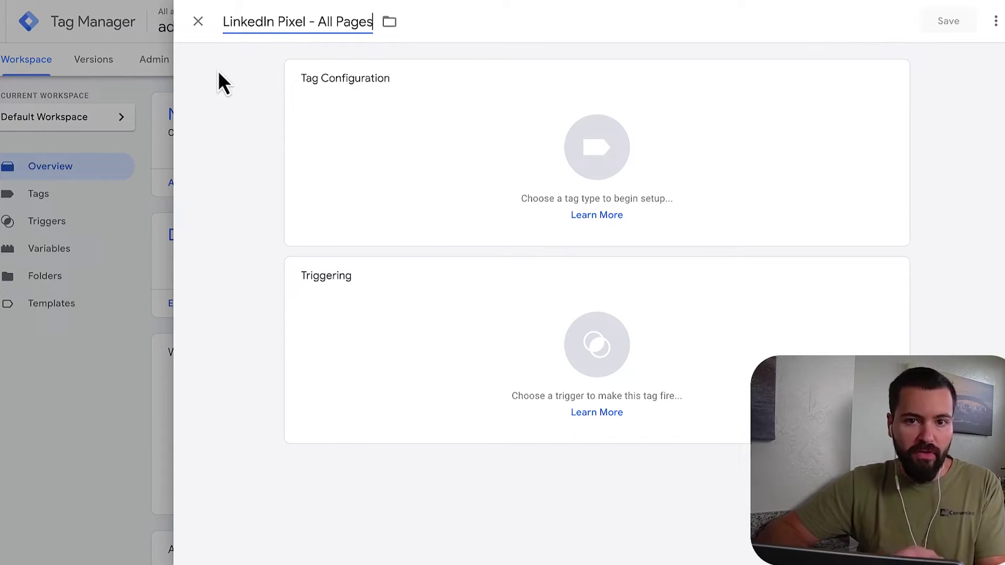
click(218, 72)
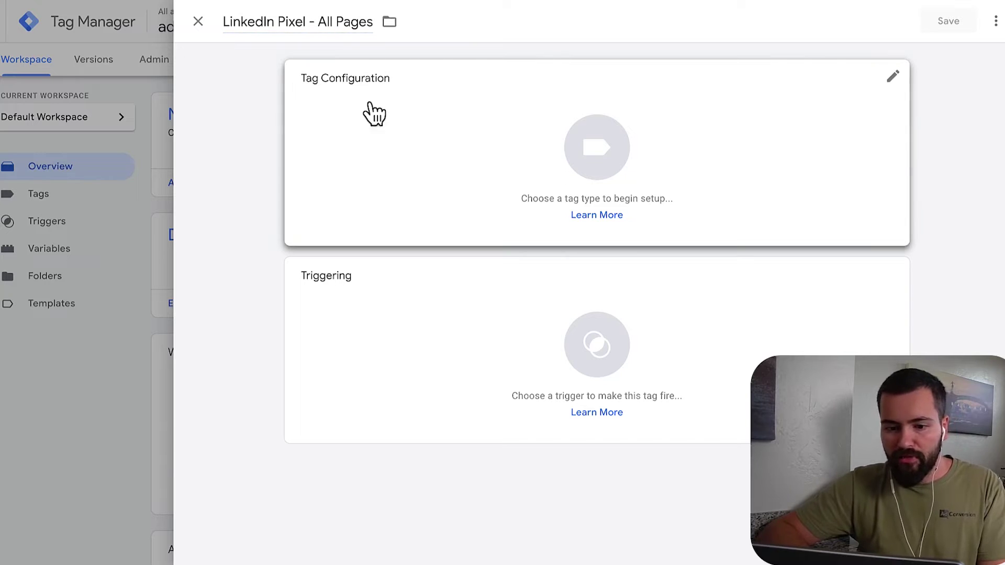
Make the tag a LinkedIn Insight type and paste the partner ID as its Insight Tag ID.
click(406, 137)
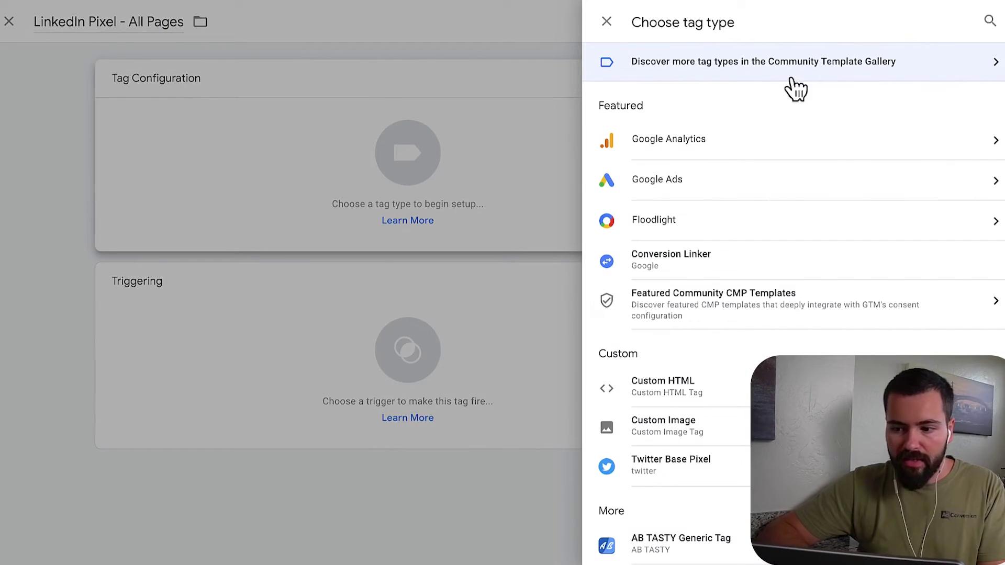
click(989, 20)
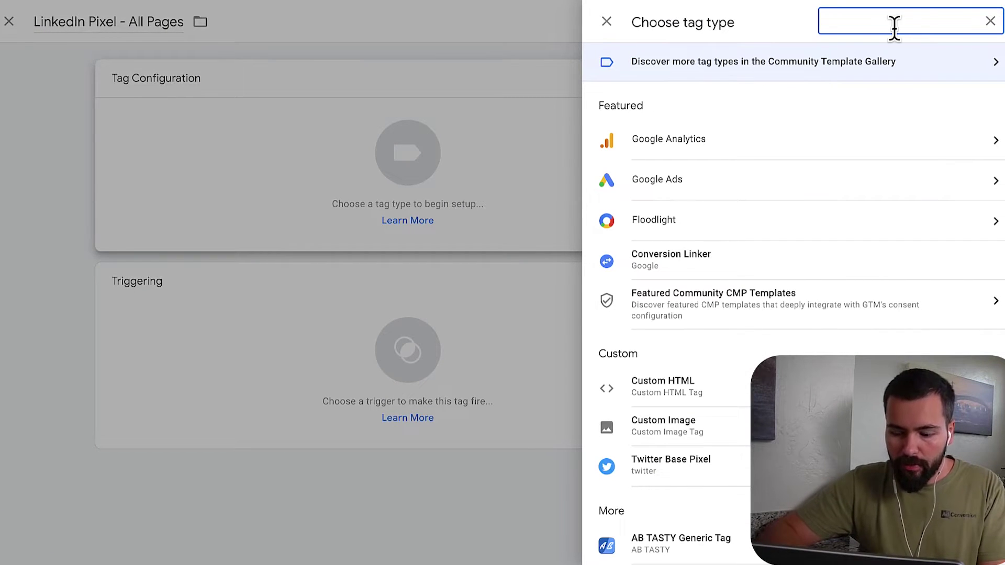
text(linkedin)
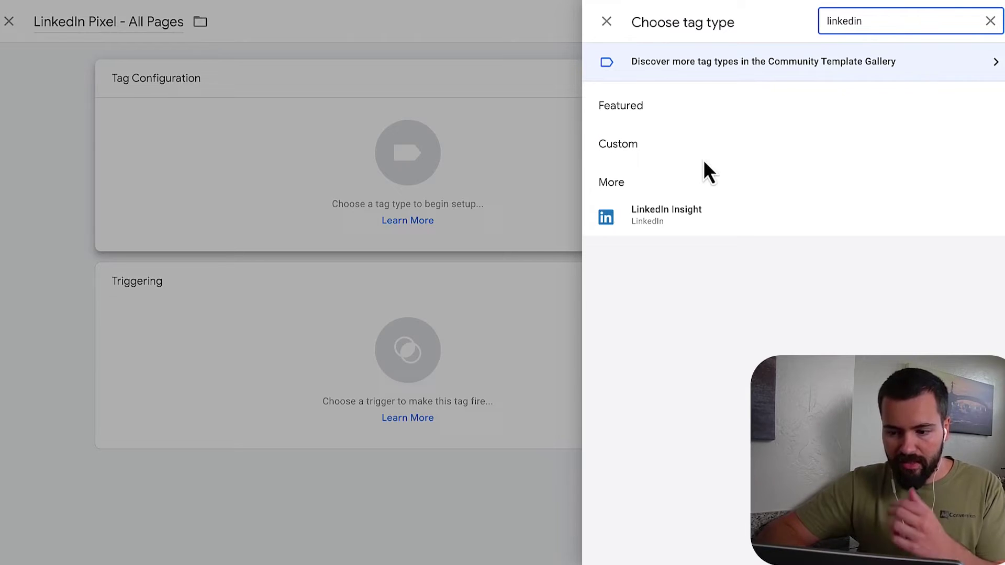
click(658, 219)
click(373, 214)
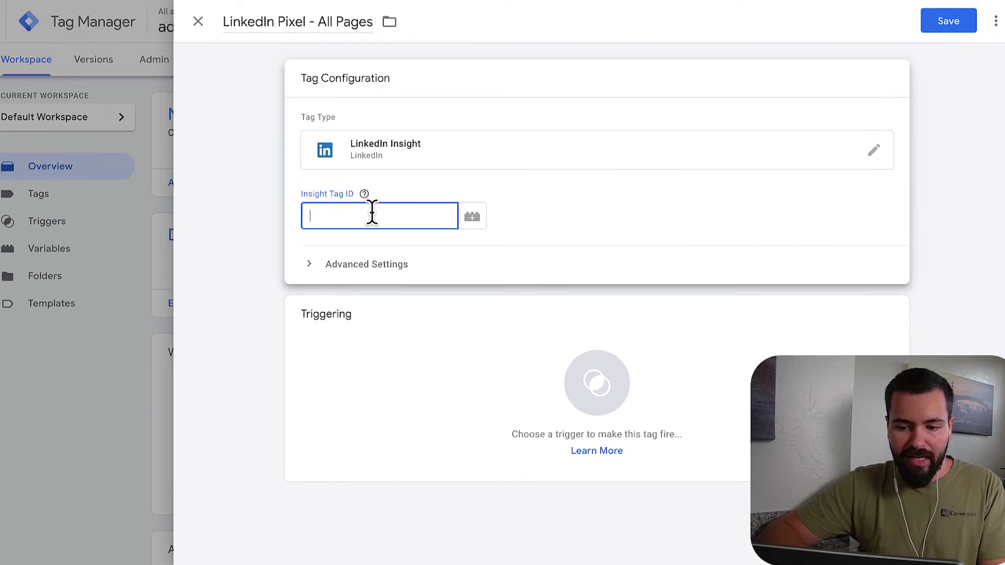
key(ctrl+v)
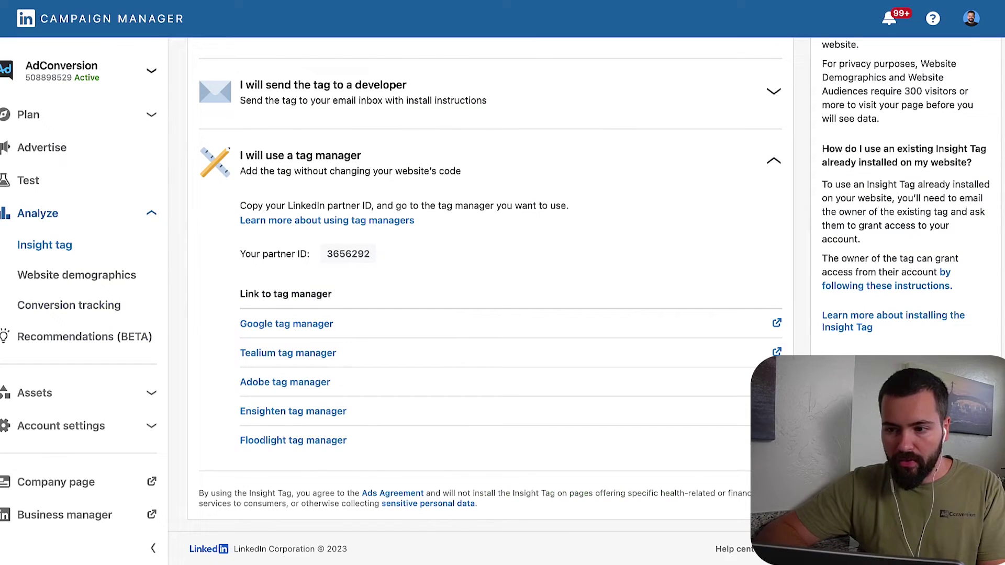
Attach the All Pages trigger to the tag.
click(349, 262)
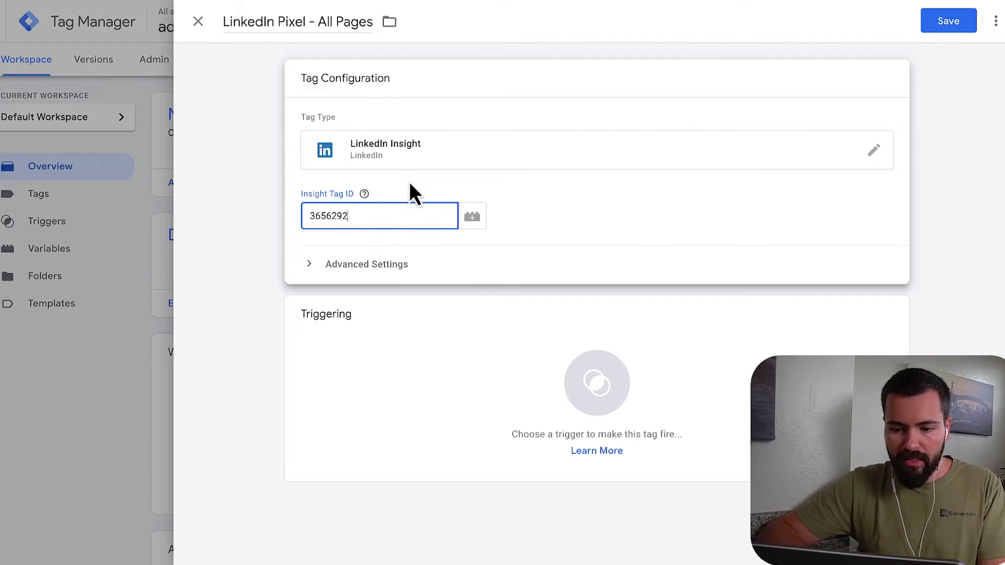
mouse_move(364, 195)
click(368, 355)
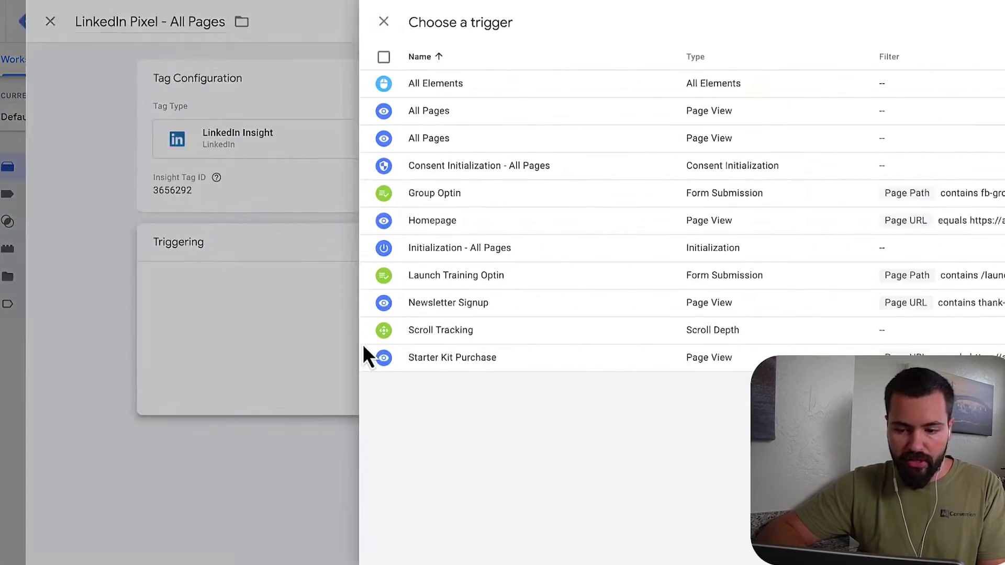
click(272, 108)
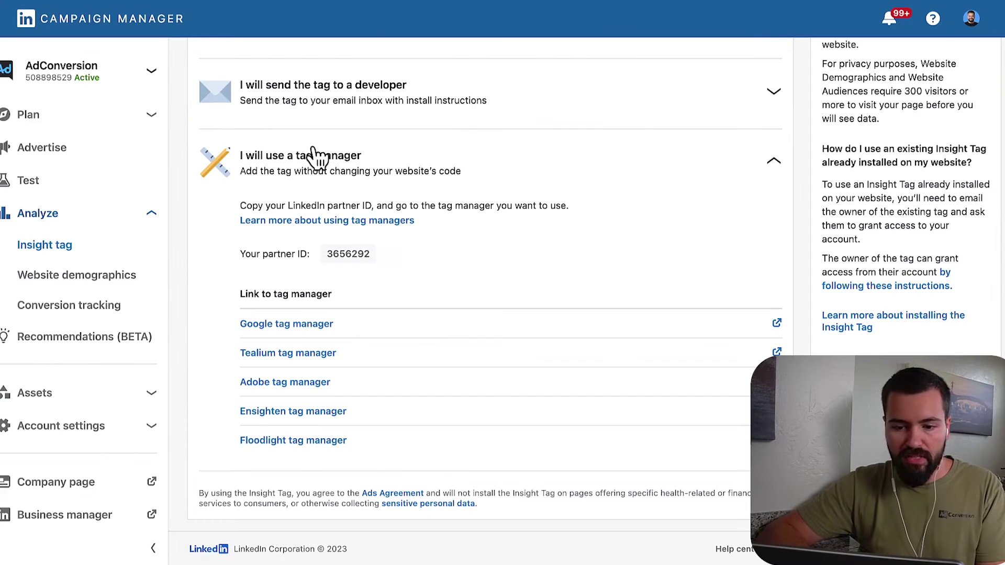
Copy the full LinkedIn Insight Tag code from Campaign Manager.
scroll(319, 157, up, 3)
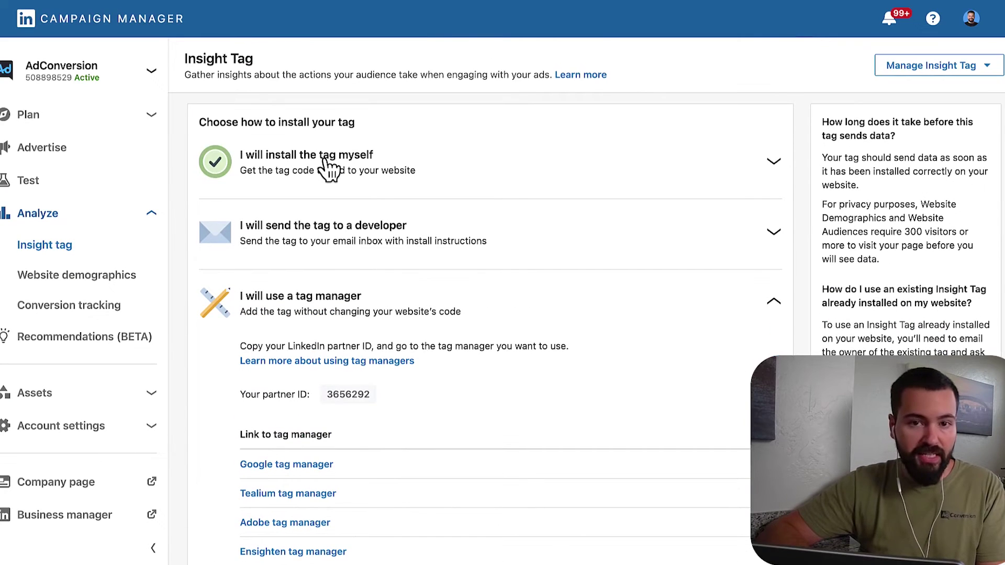
click(324, 168)
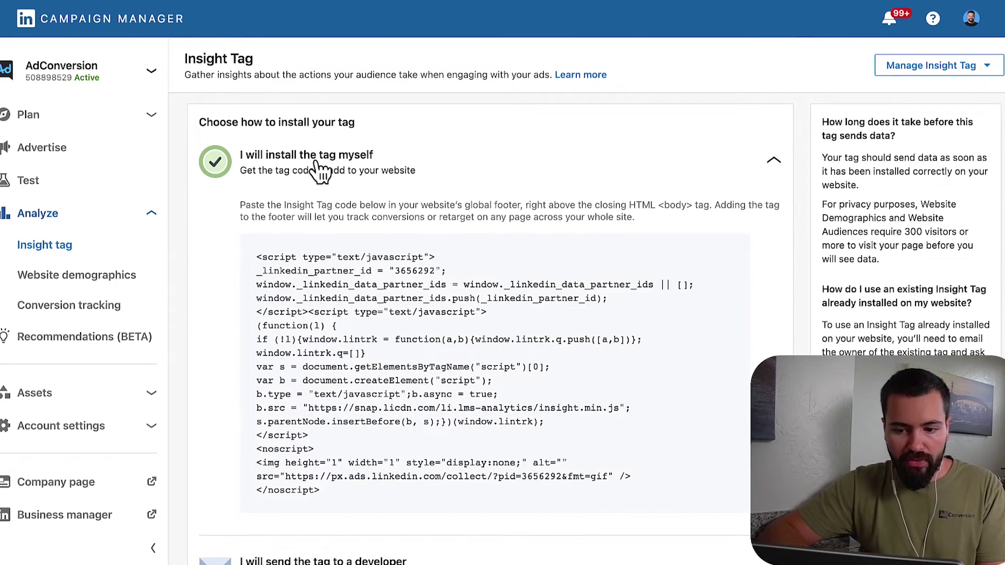
scroll(331, 137, down, 3)
click(356, 229)
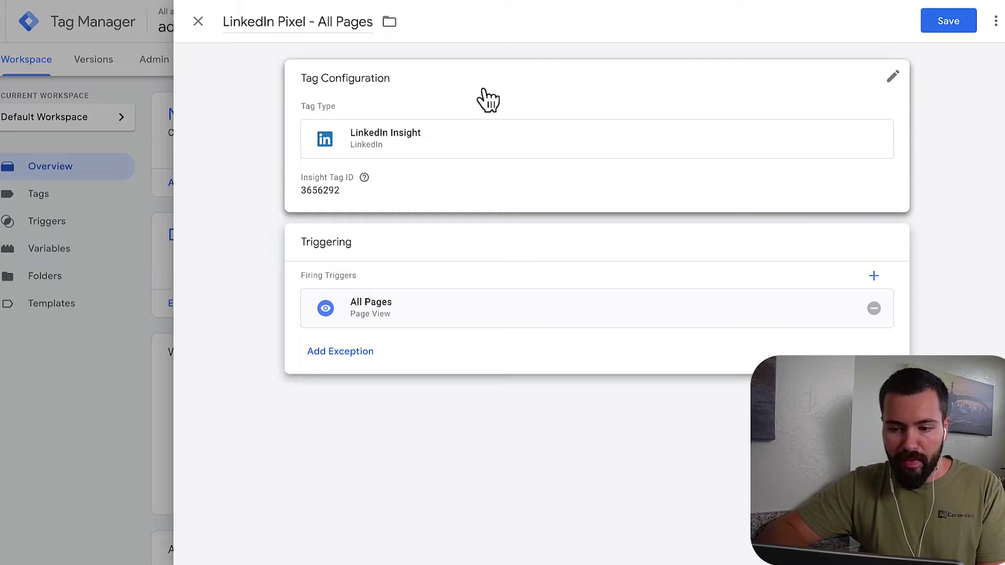
Switch the tag type to Custom HTML and paste the Insight Tag code into it.
click(575, 98)
click(878, 155)
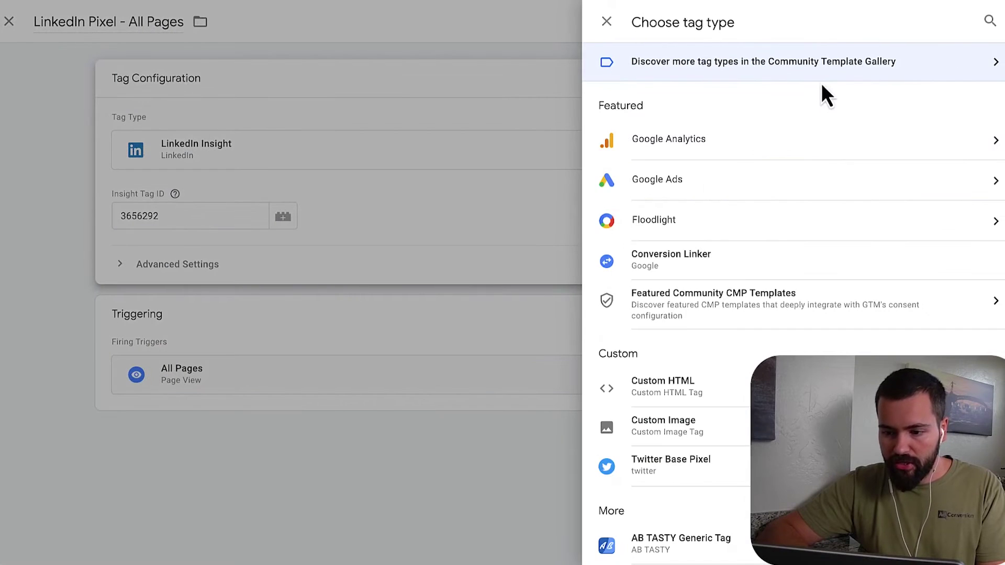
scroll(774, 261, down, 5)
click(699, 119)
click(441, 261)
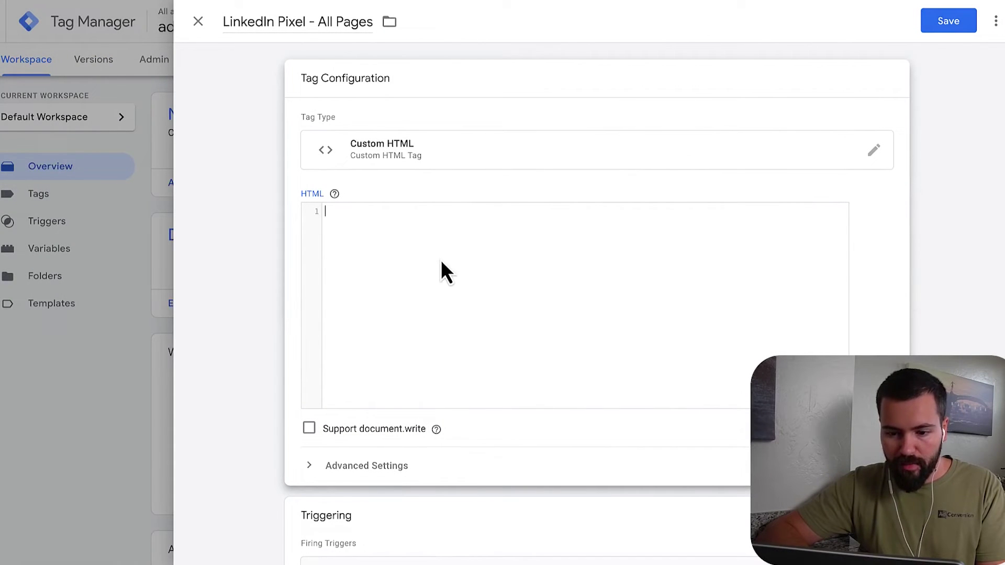
key(ctrl+v)
click(414, 529)
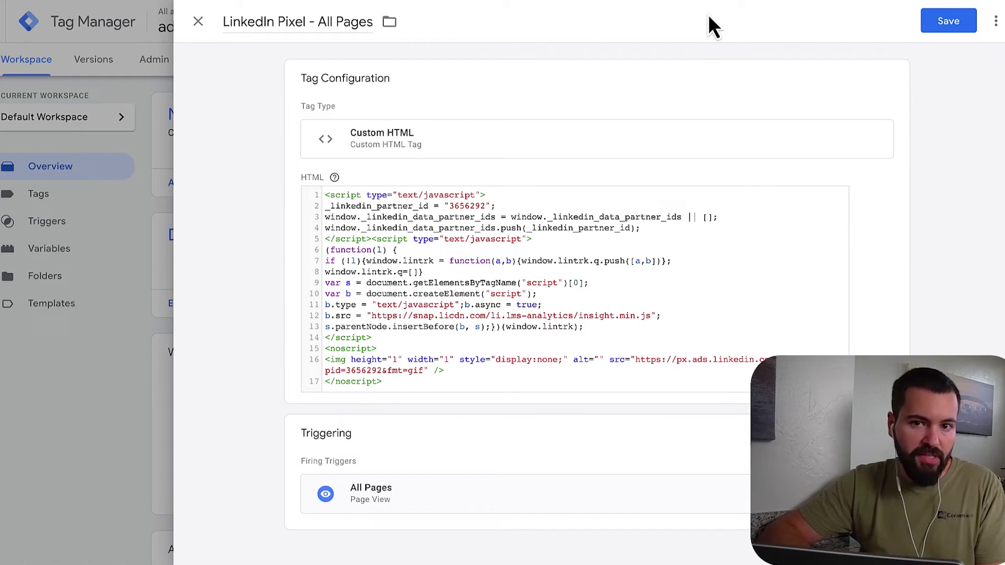
Save the LinkedIn Pixel - All Pages tag and launch Preview mode for adconversion.com.
click(940, 21)
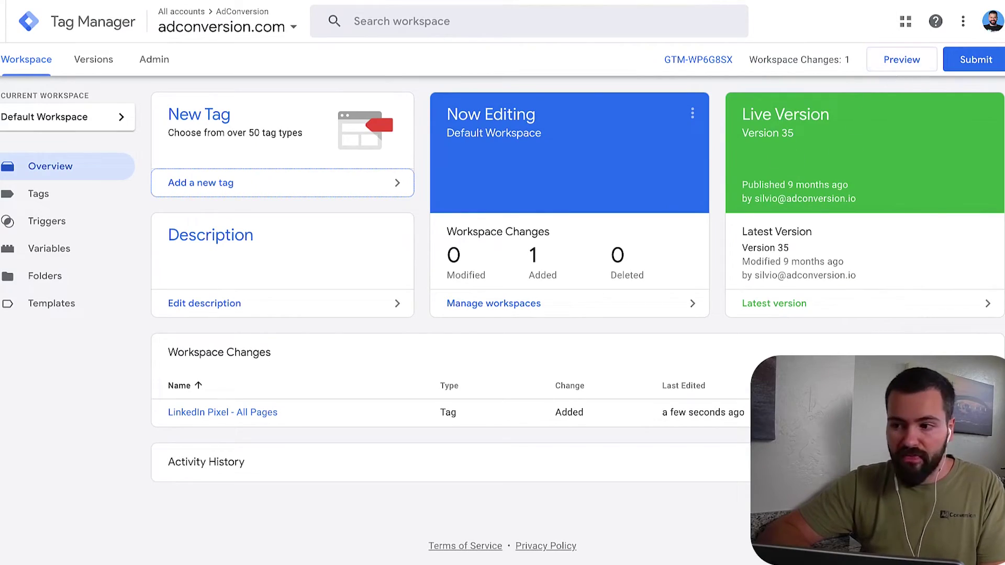
key(super+t)
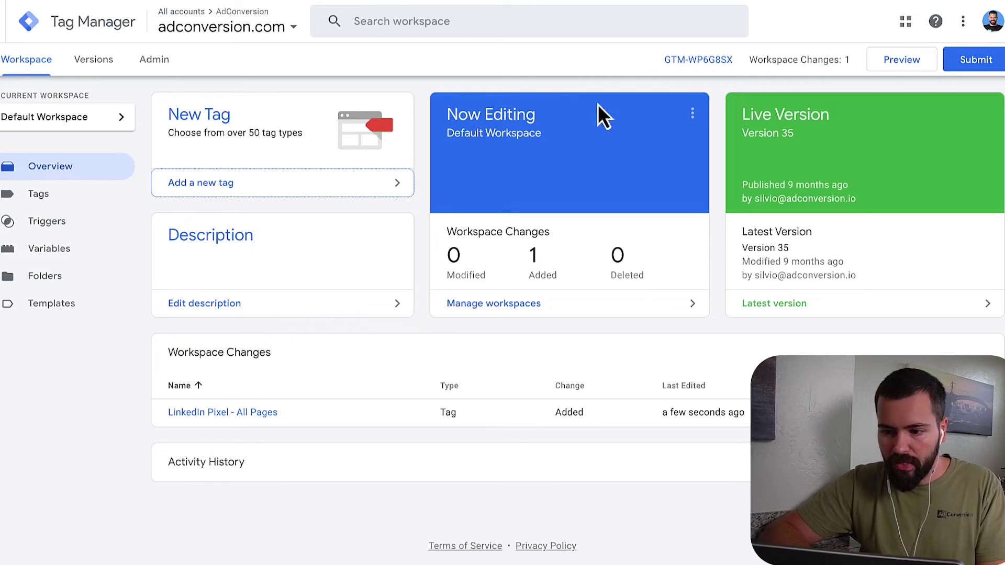
click(884, 63)
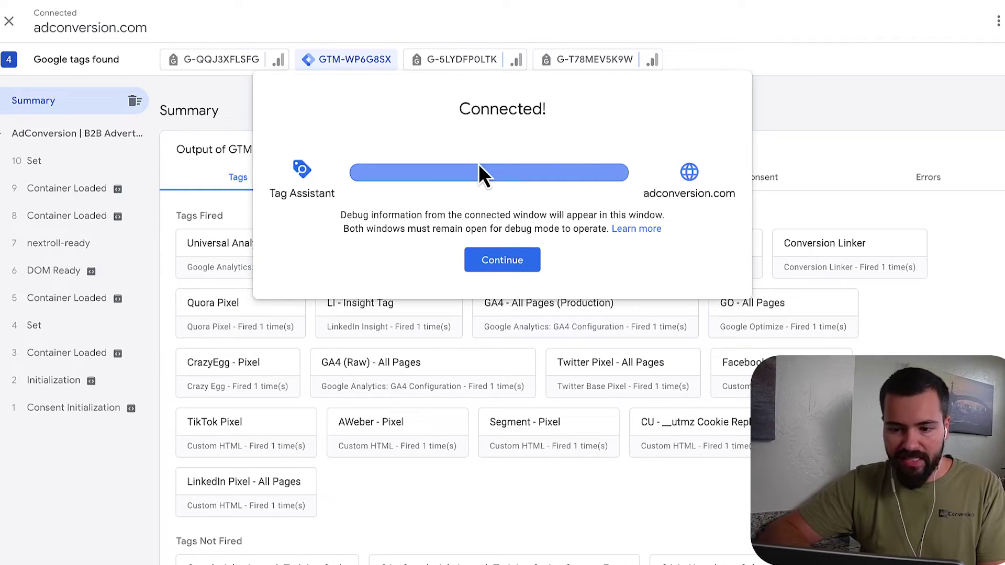
In Tag Assistant, find 'linkedi' among the fired tags to confirm the pixel fired once, then return to Tag Manager.
click(497, 258)
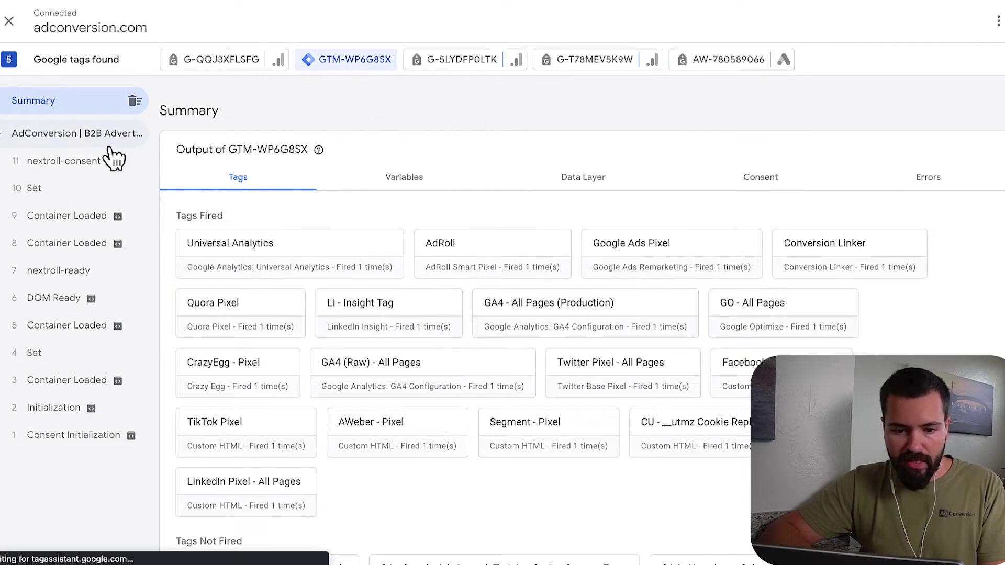
click(45, 139)
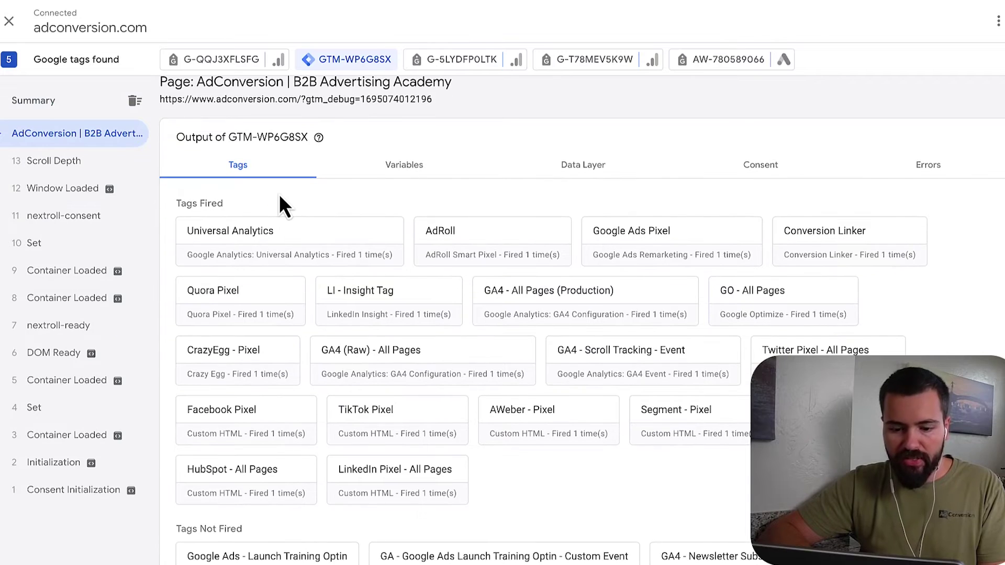
scroll(314, 183, down, 1)
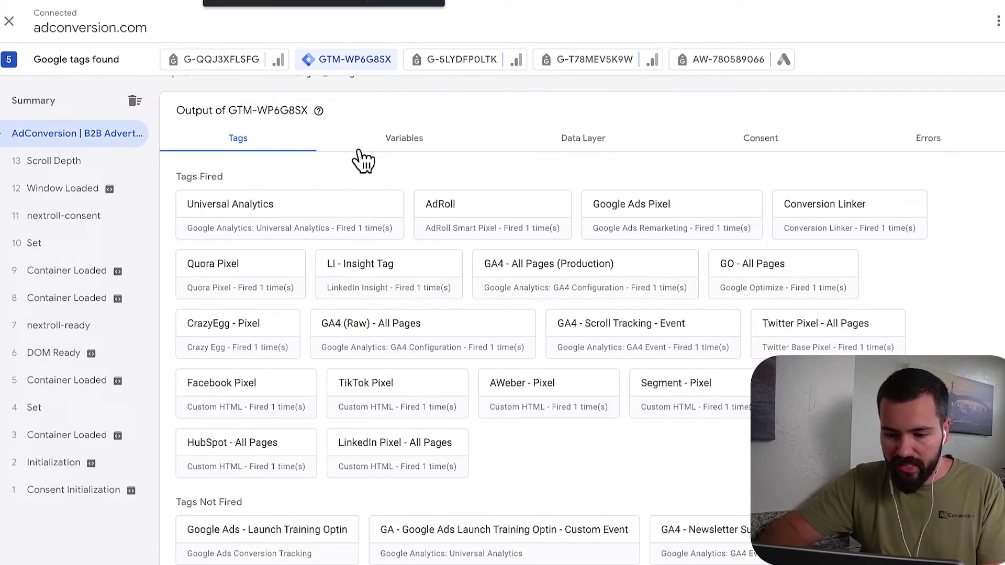
text(linkedi)
scroll(482, 463, down, 2)
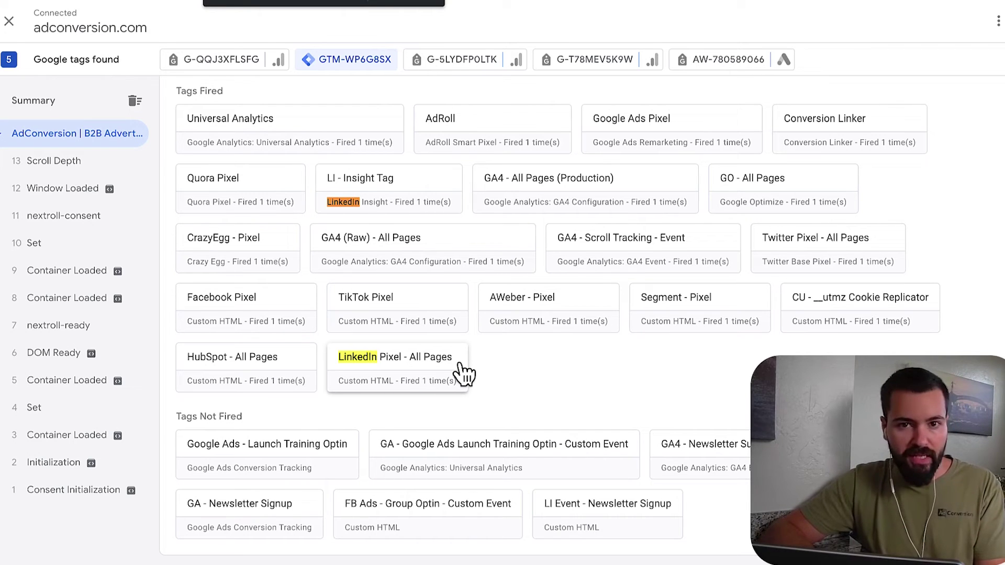
scroll(429, 89, up, 3)
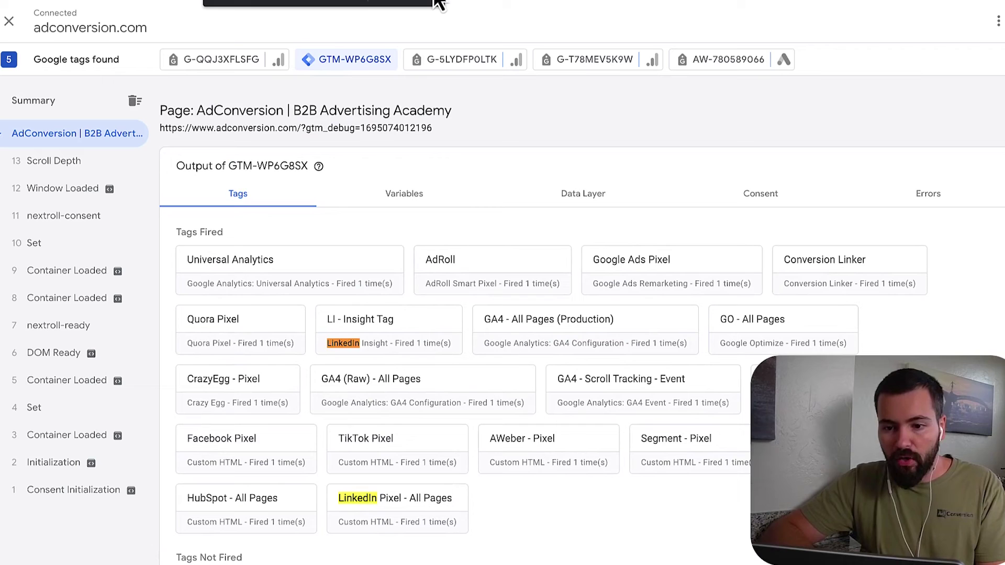
key(Escape)
key(ctrl+shift+Tab)
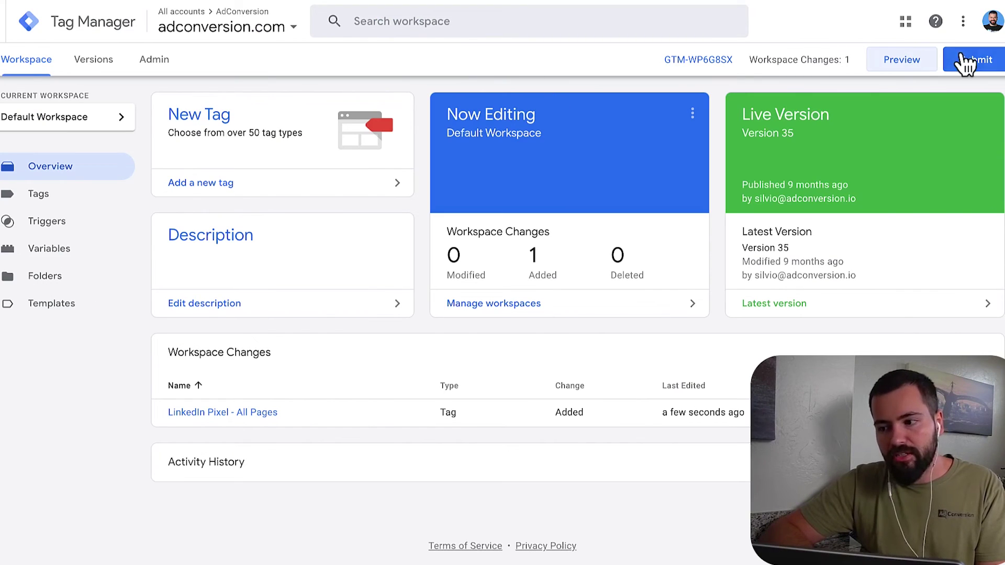
Submit the workspace changes as a published version named 'Added LI Pixel'.
click(965, 61)
click(404, 180)
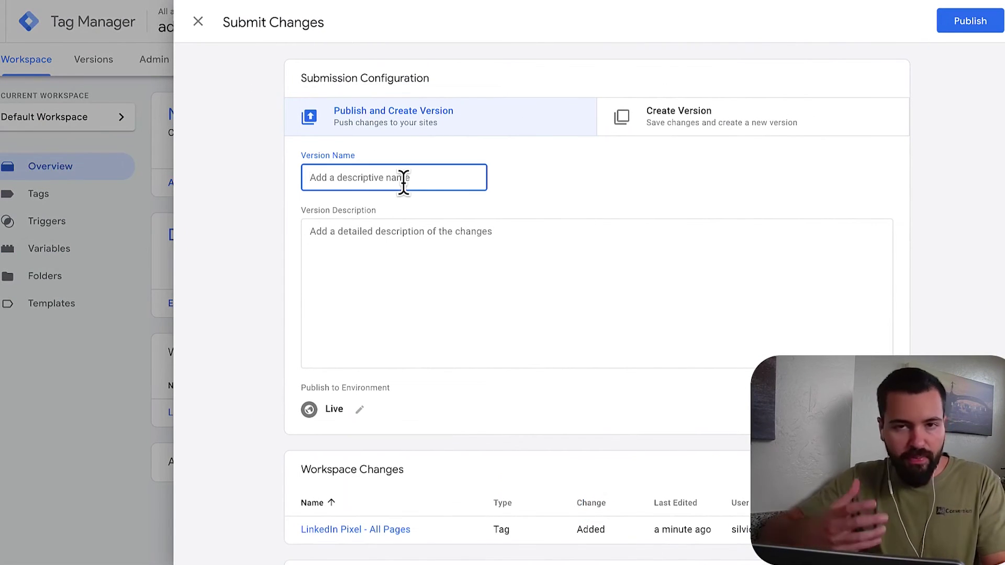
text(Added LI Pi)
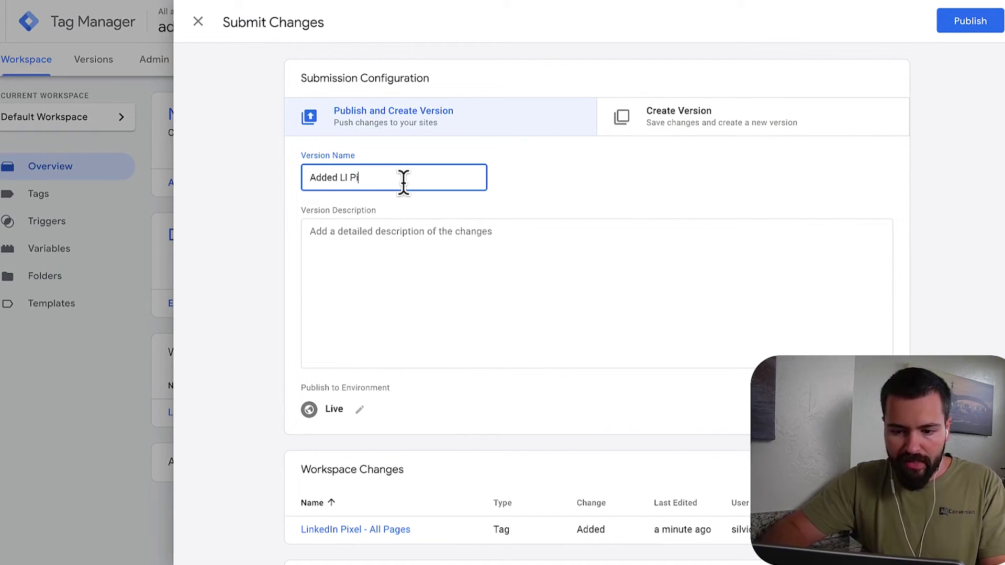
text(xel)
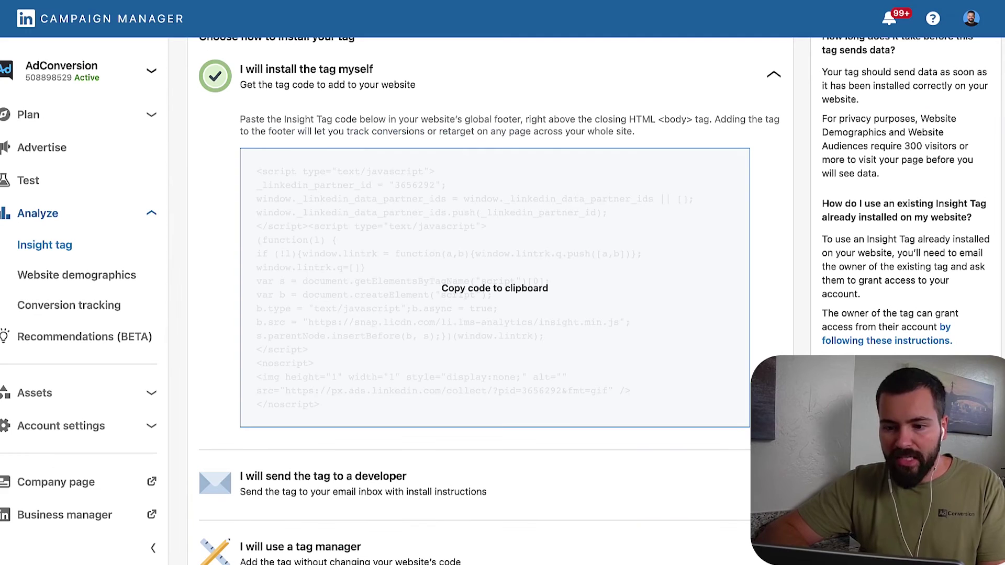
Browse the Matched audiences page under Plan and view its audience creation options.
scroll(278, 157, up, 2)
scroll(315, 232, down, 4)
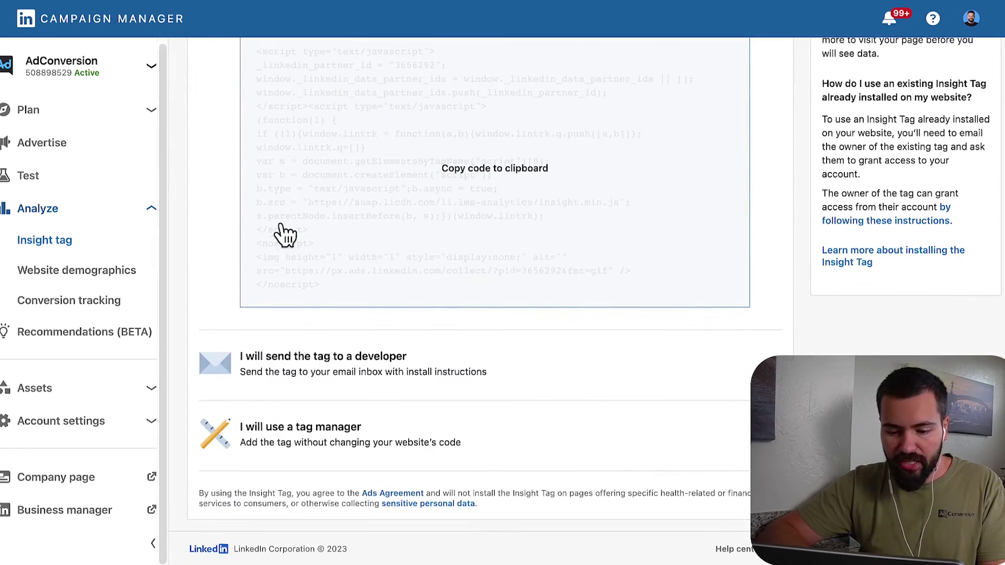
scroll(286, 231, up, 3)
click(73, 213)
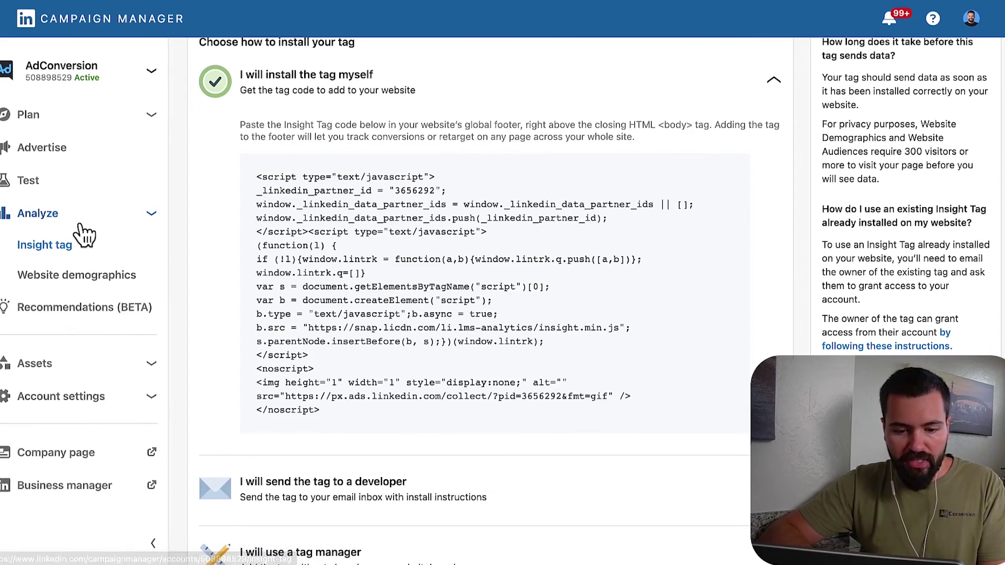
click(78, 126)
click(61, 149)
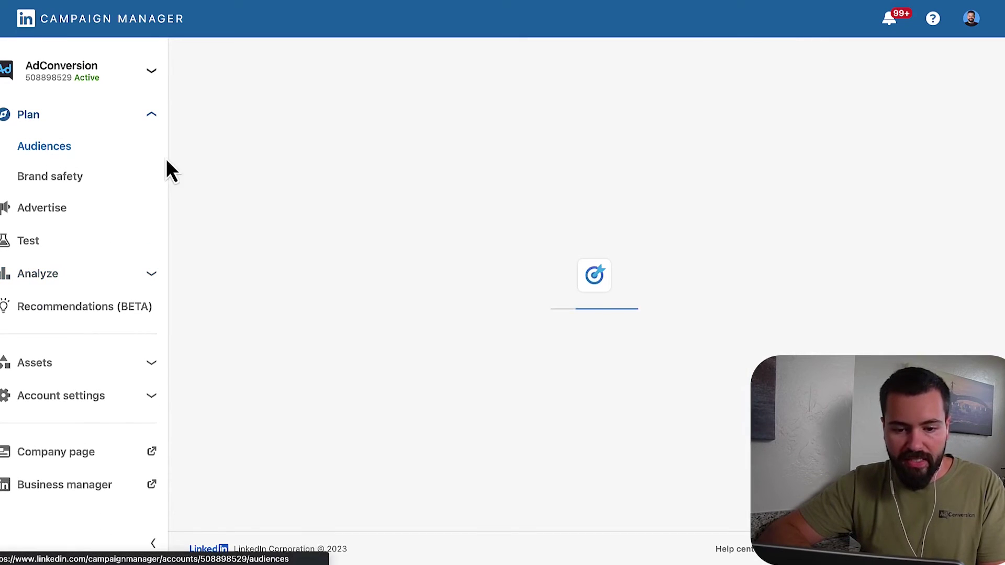
click(265, 164)
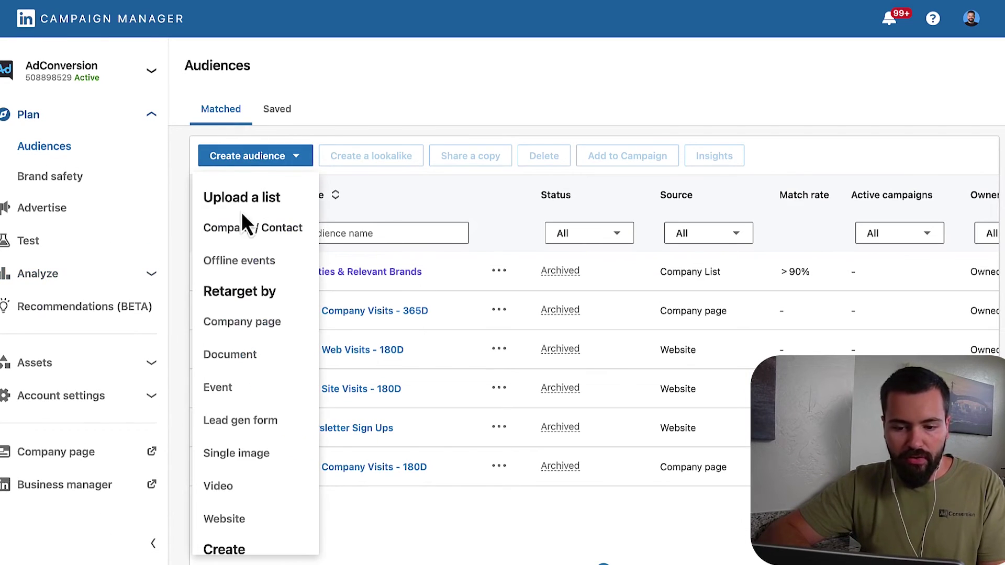
Open the Website demographics report and select the 'Your Audience is still building' message.
click(116, 274)
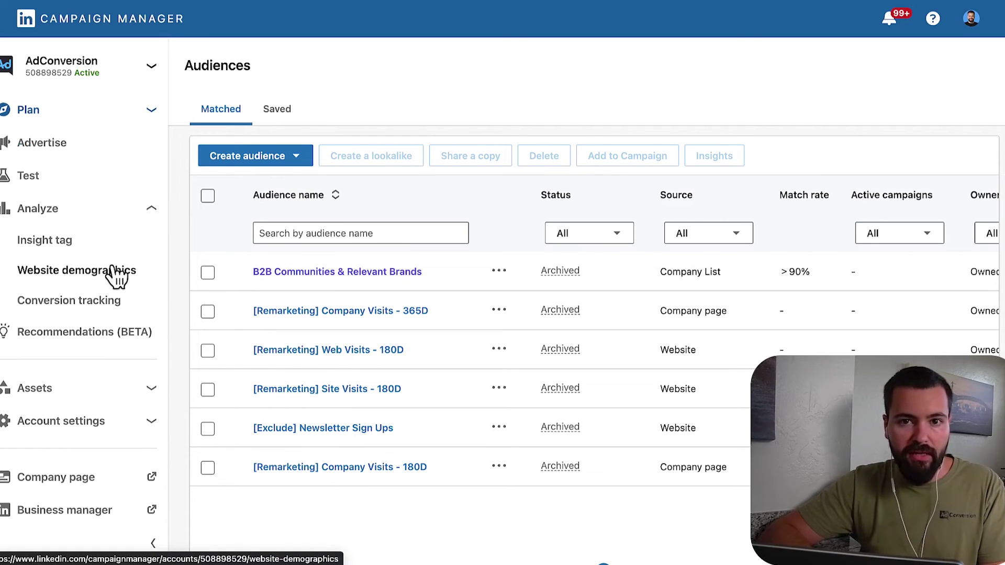
click(73, 273)
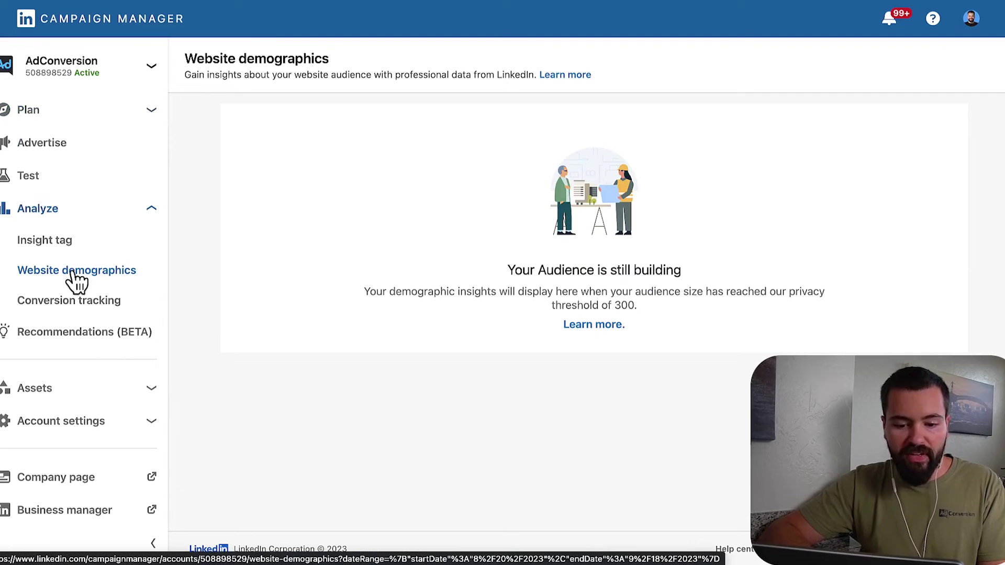
triple_click(522, 269)
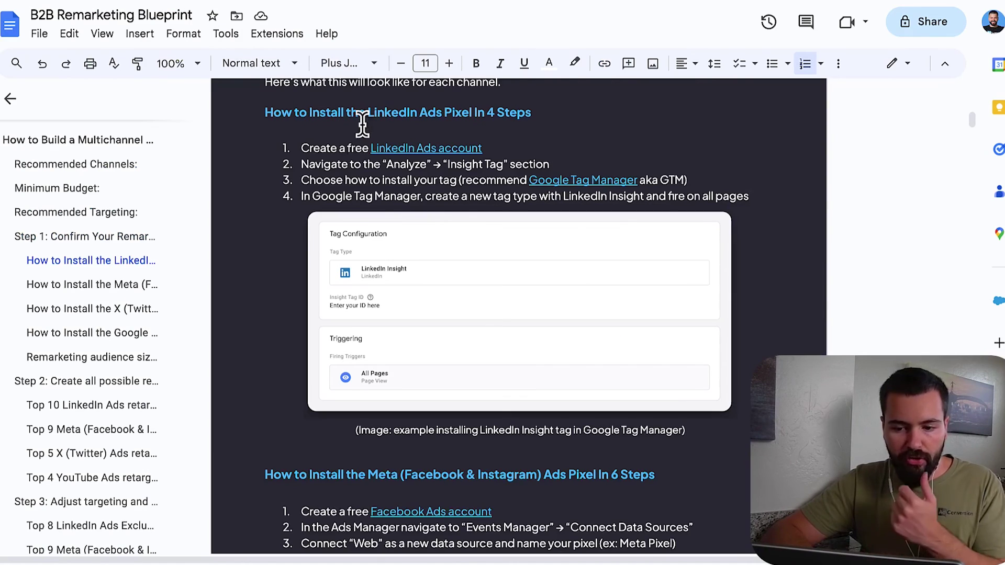
scroll(610, 173, up, 1)
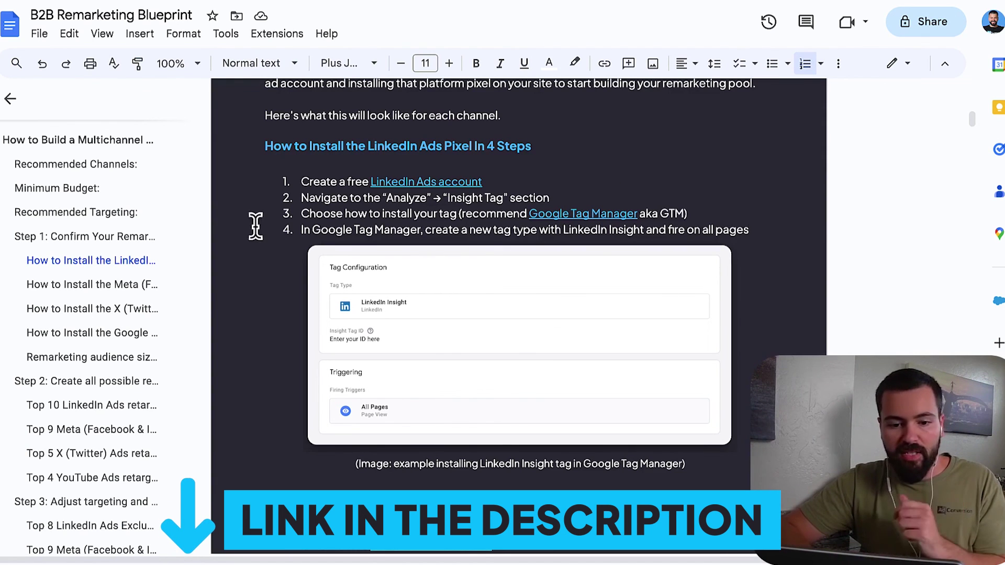
Jump to the 'How to Build a Multichannel B2B Retargeting Strategy In 2023' title from the outline.
click(76, 140)
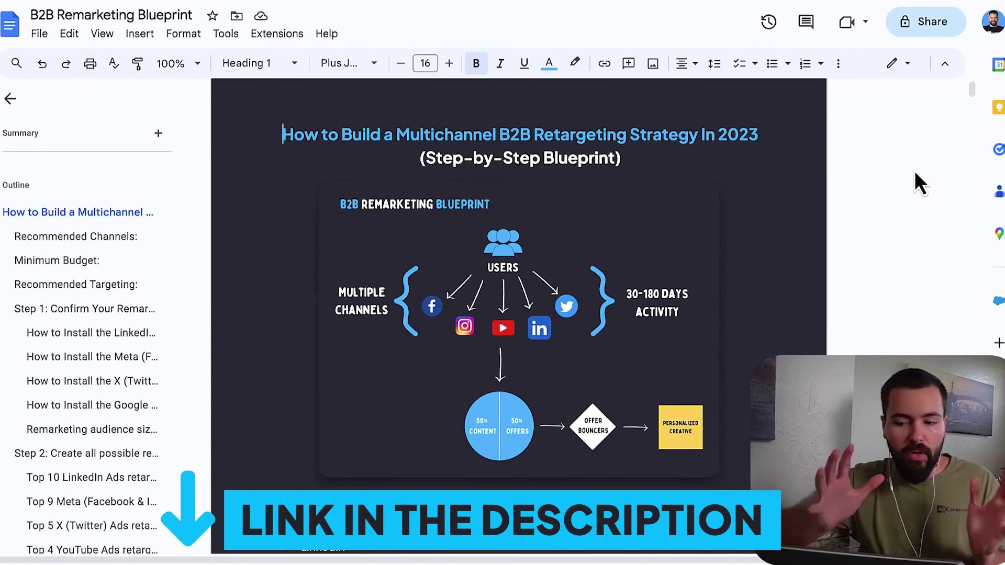